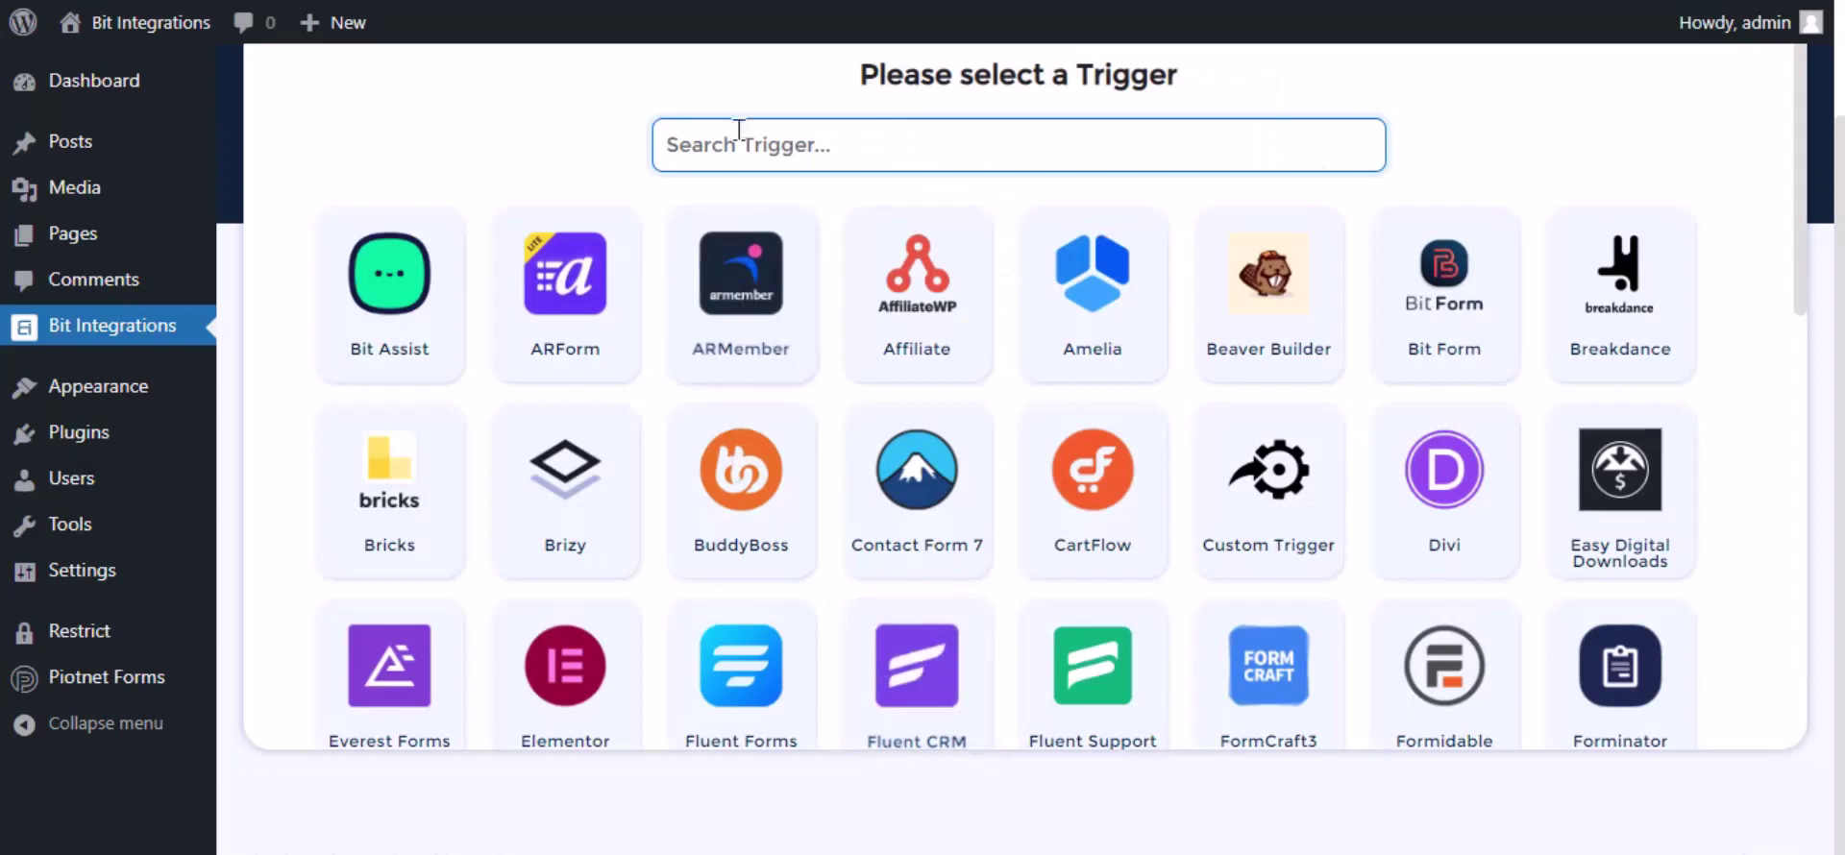
Step: Search 'pio', pick Piotnet Forms as the trigger and select its Contact Forms form
text(pio)
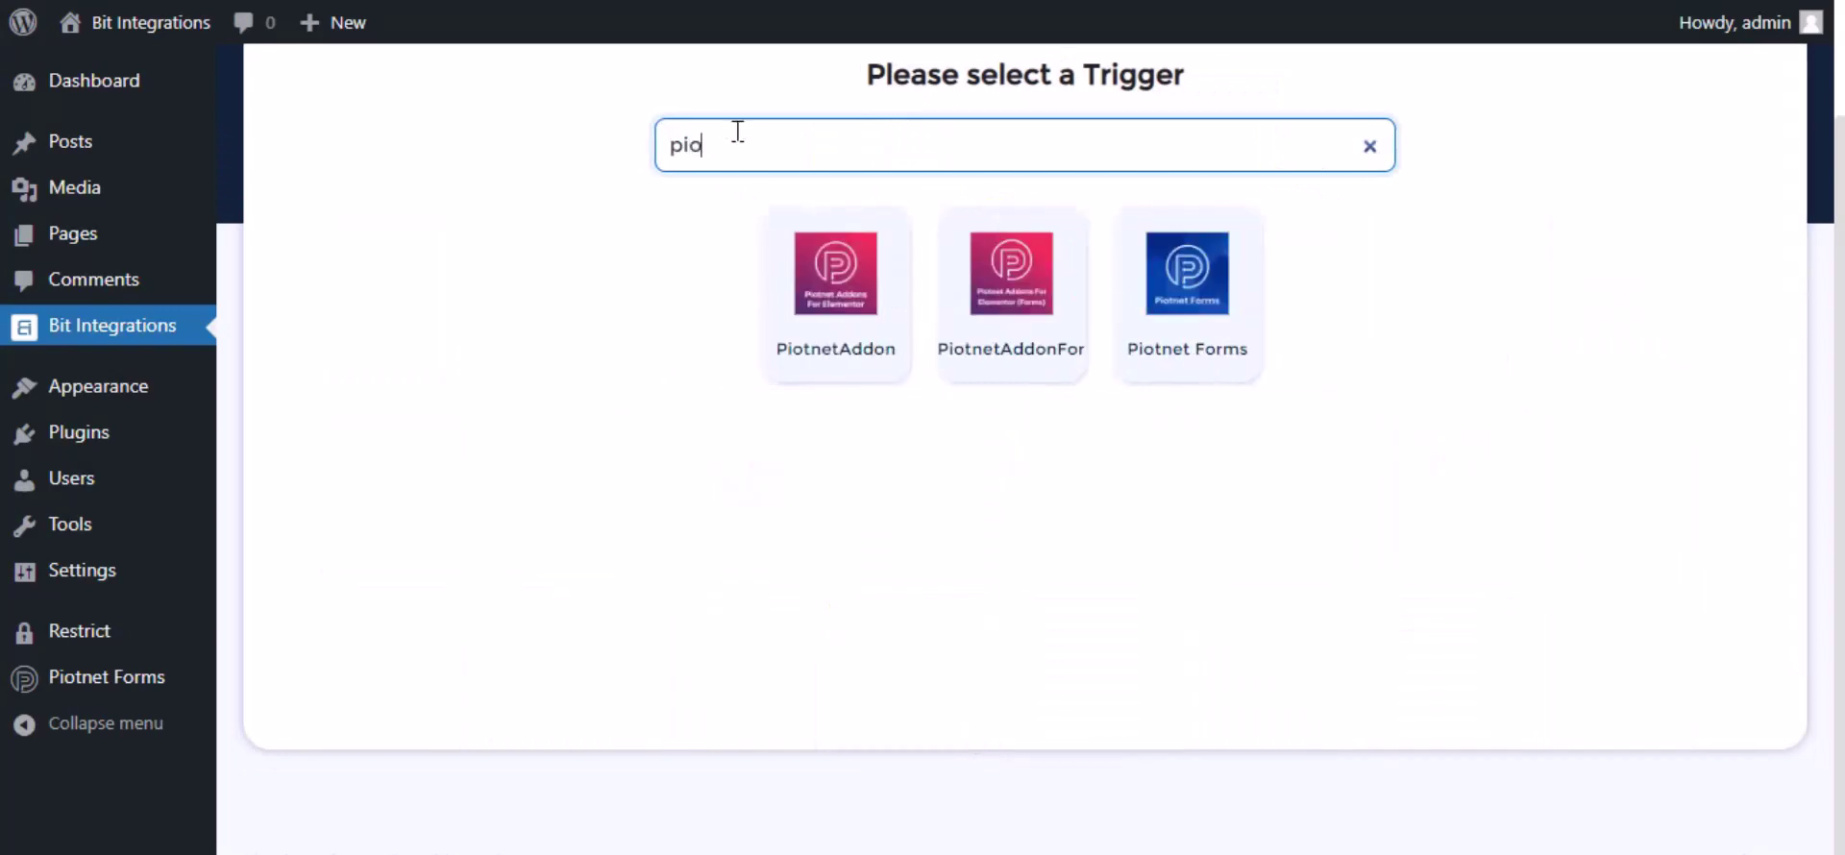
click(1166, 312)
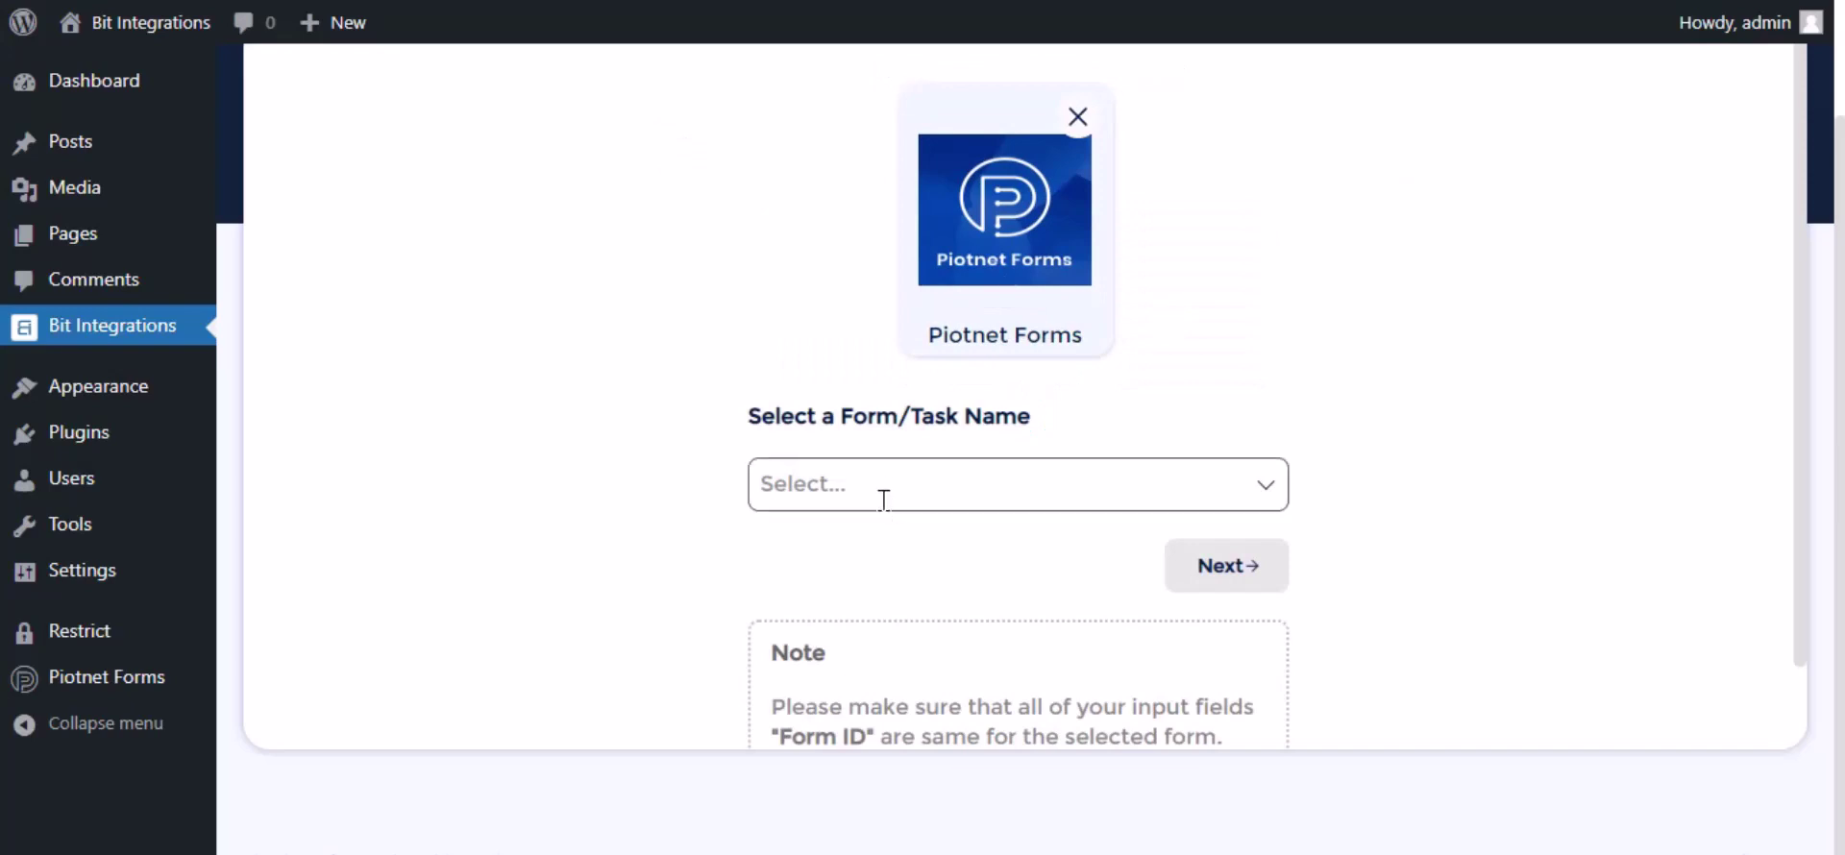
click(882, 495)
click(878, 538)
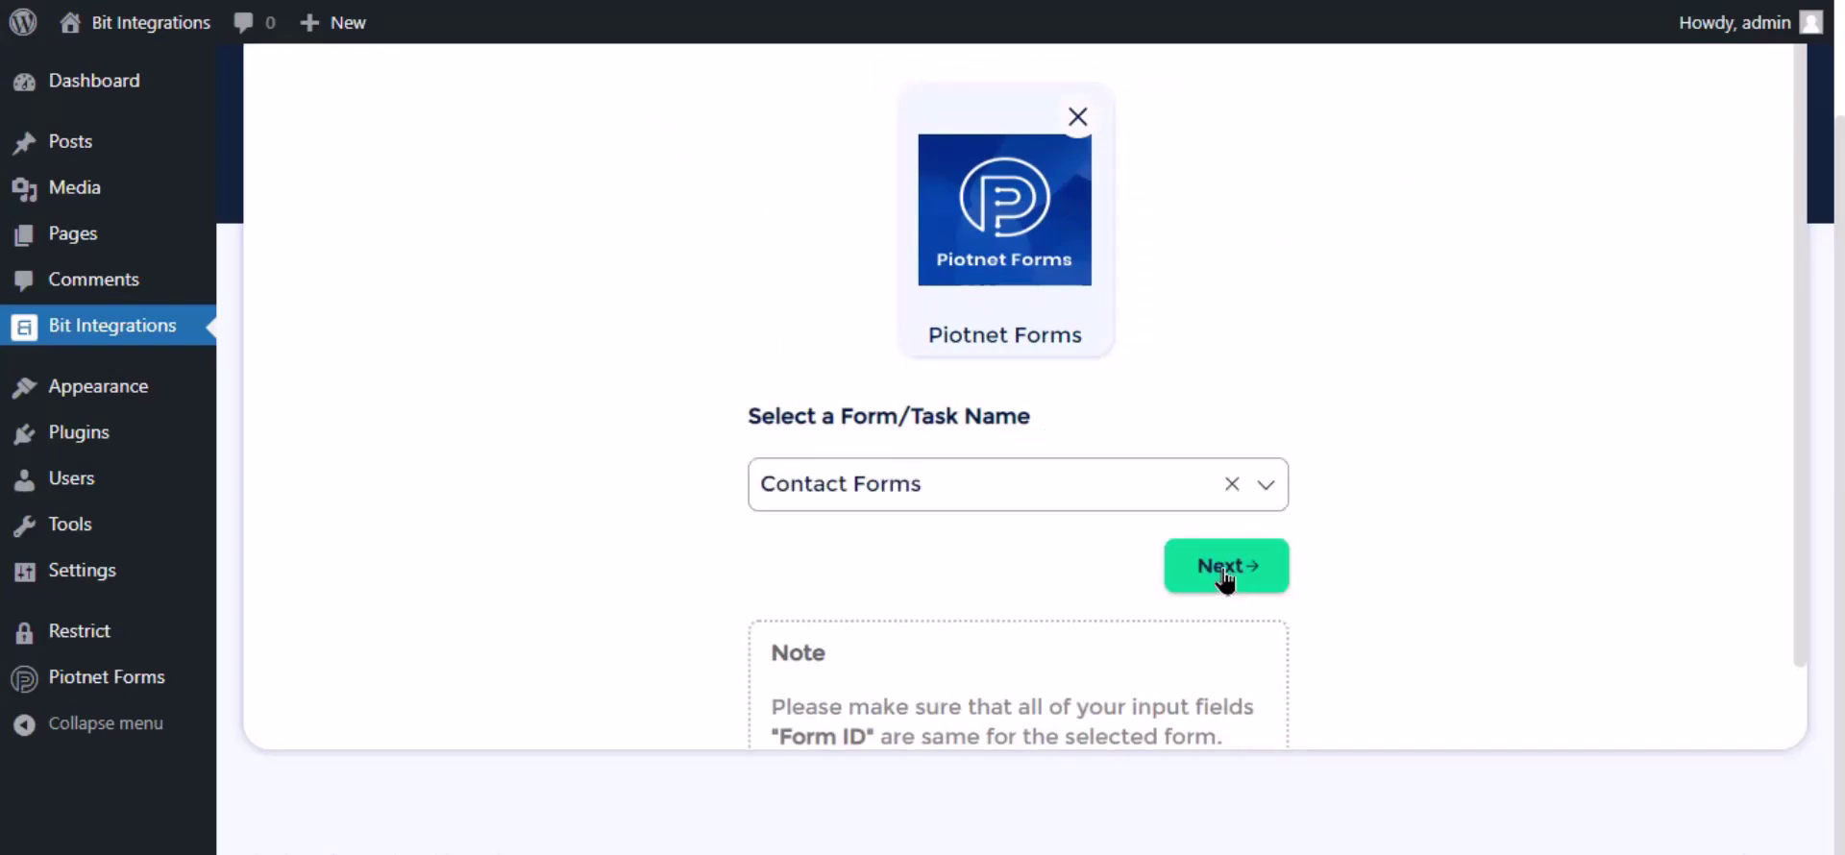
Step: Move to actions, search 'mail chimp' and select the Mail Chimp action
click(1225, 572)
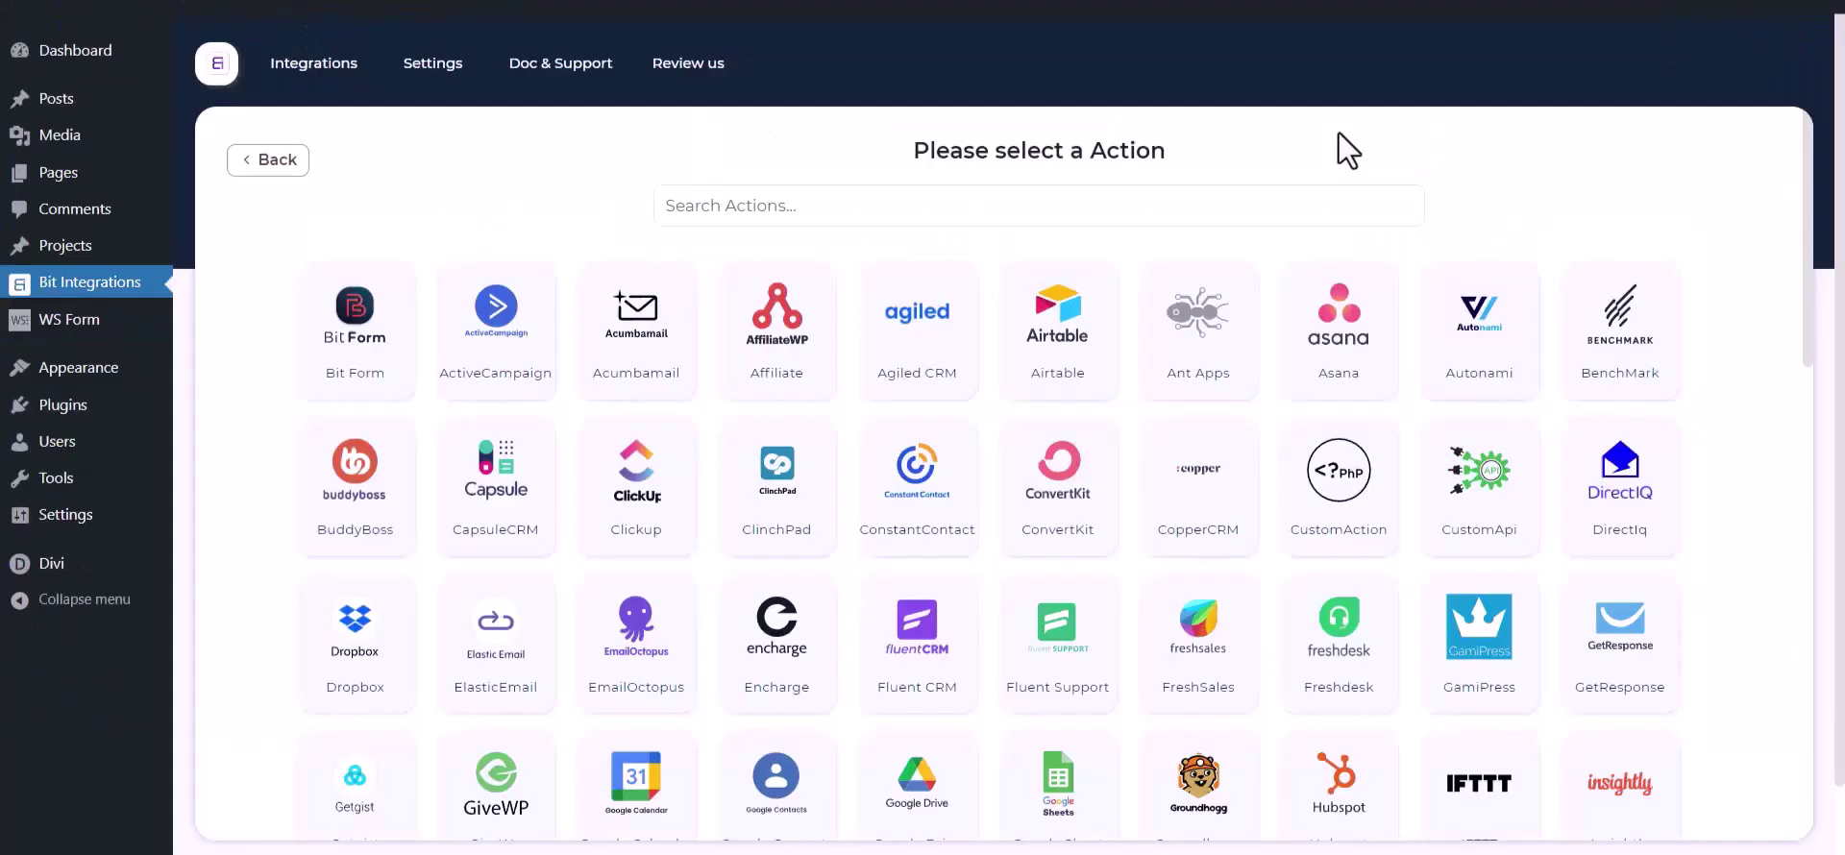
click(1150, 210)
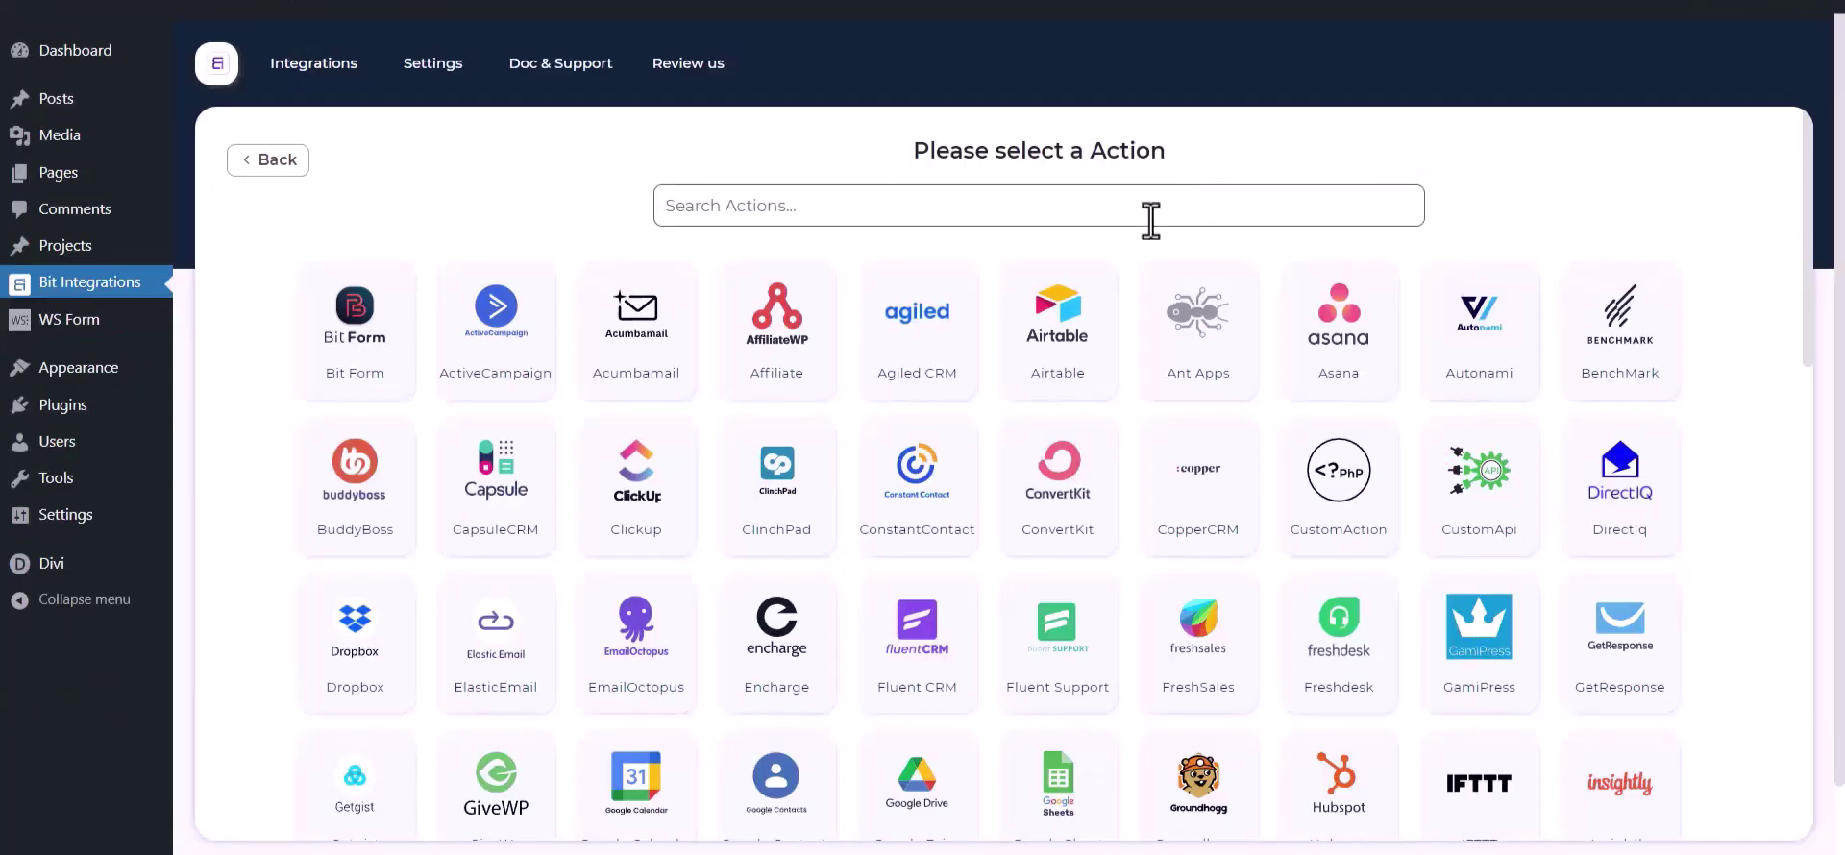
text(mai)
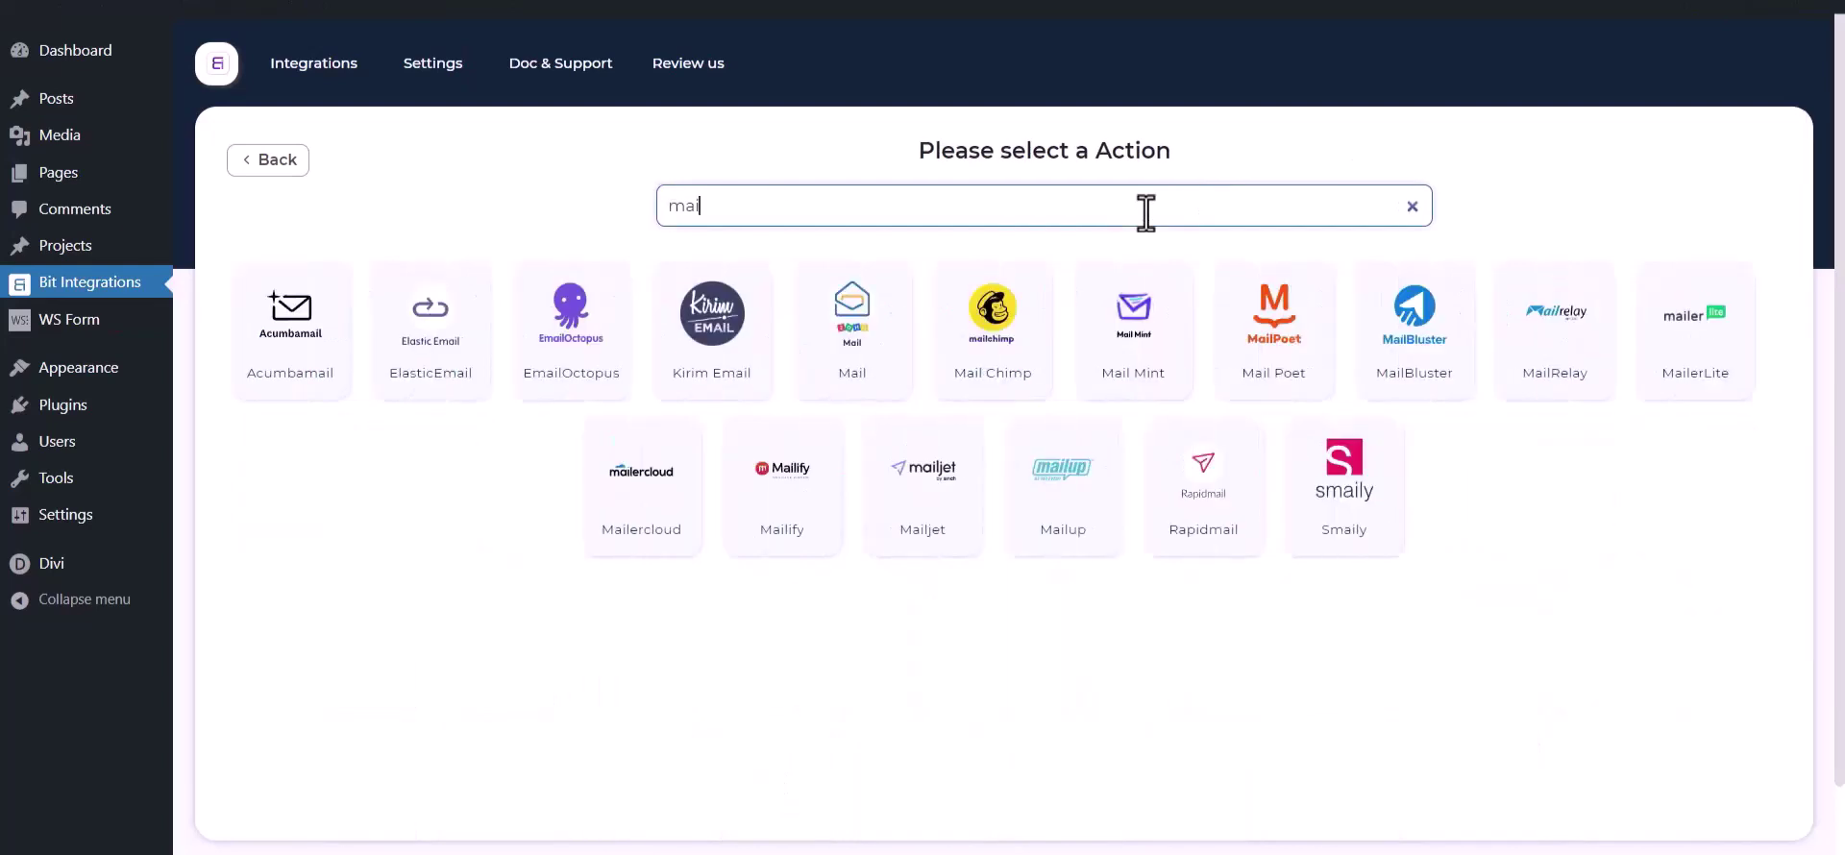
text(l chimp)
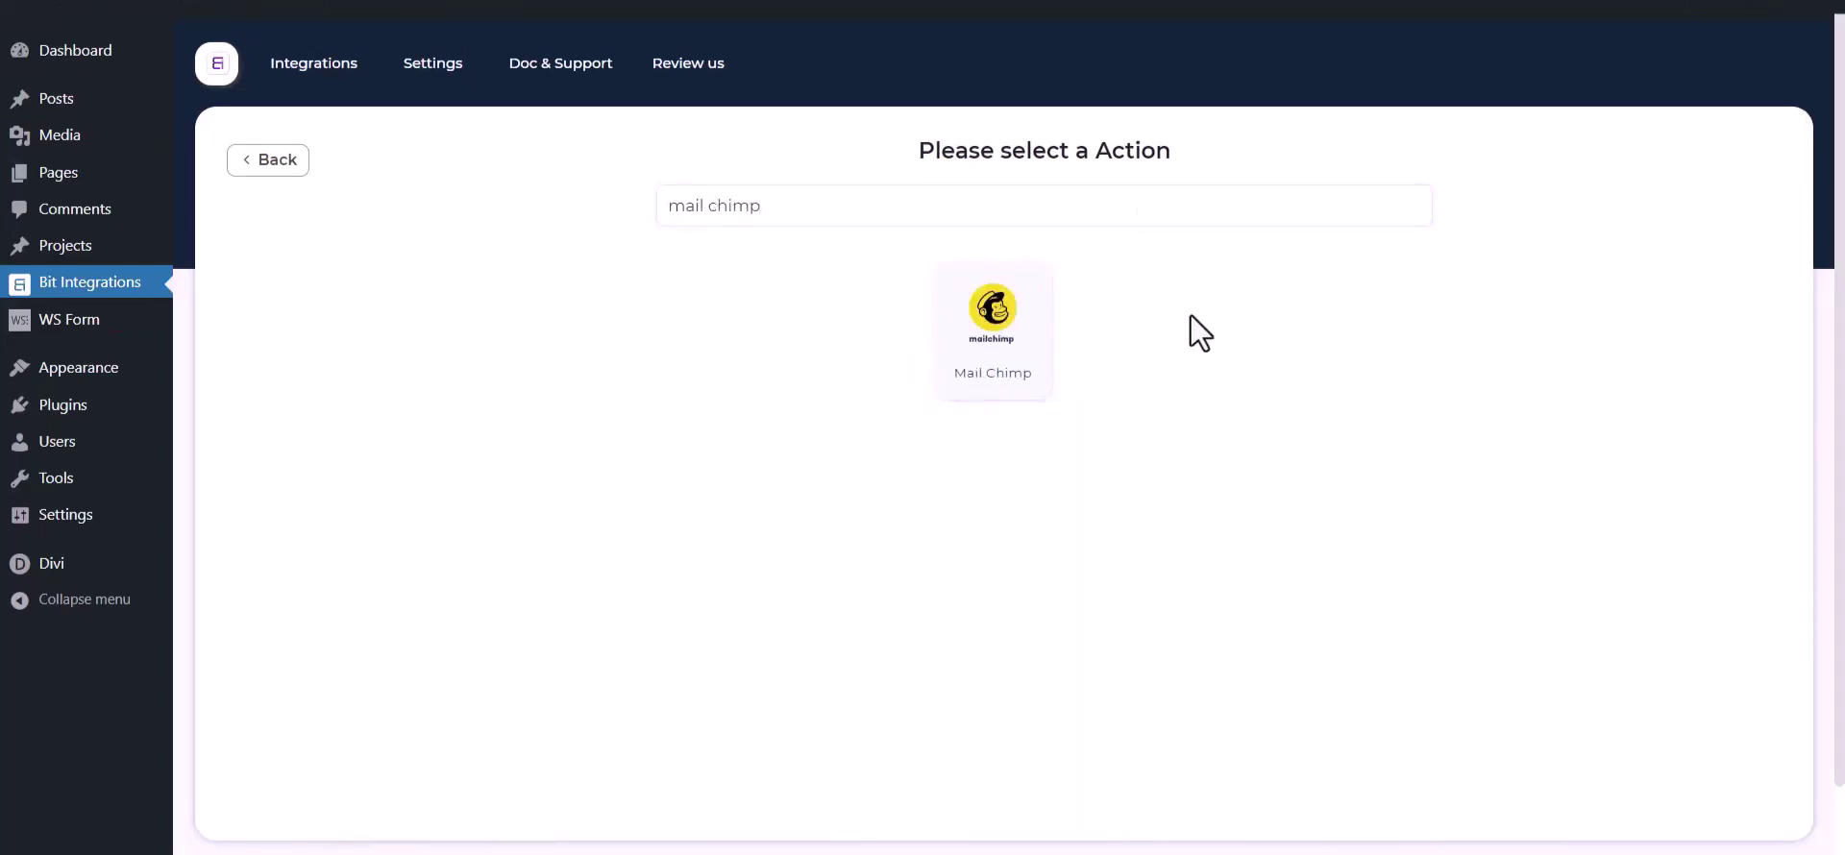
click(1044, 341)
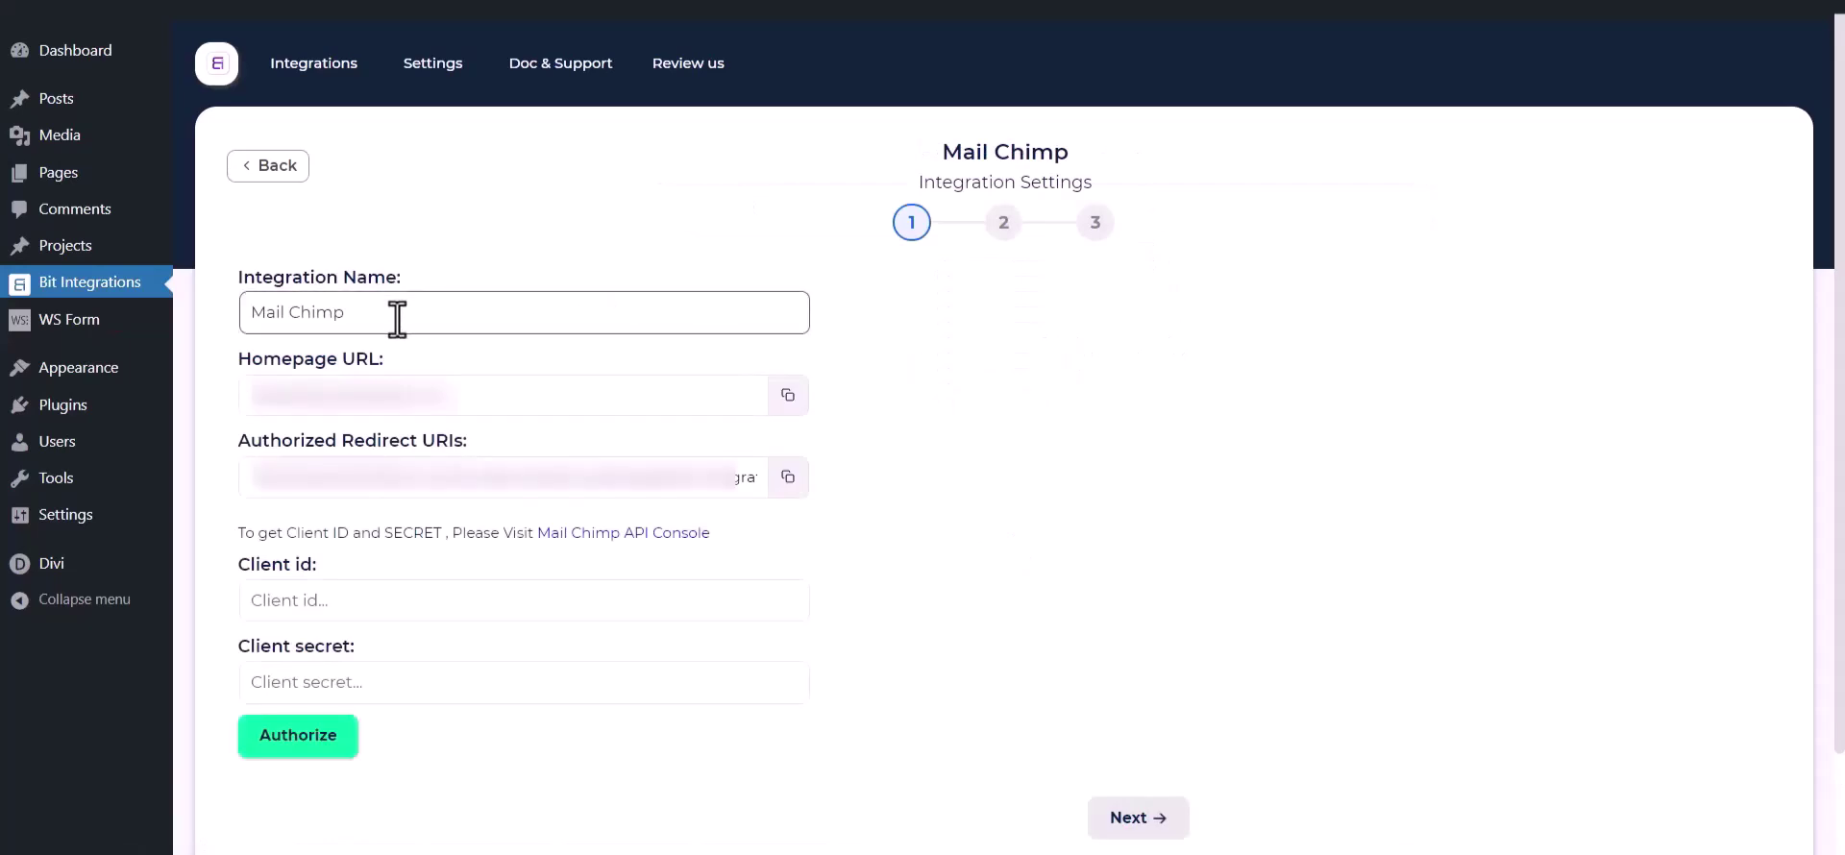
drag(395, 315, 223, 314)
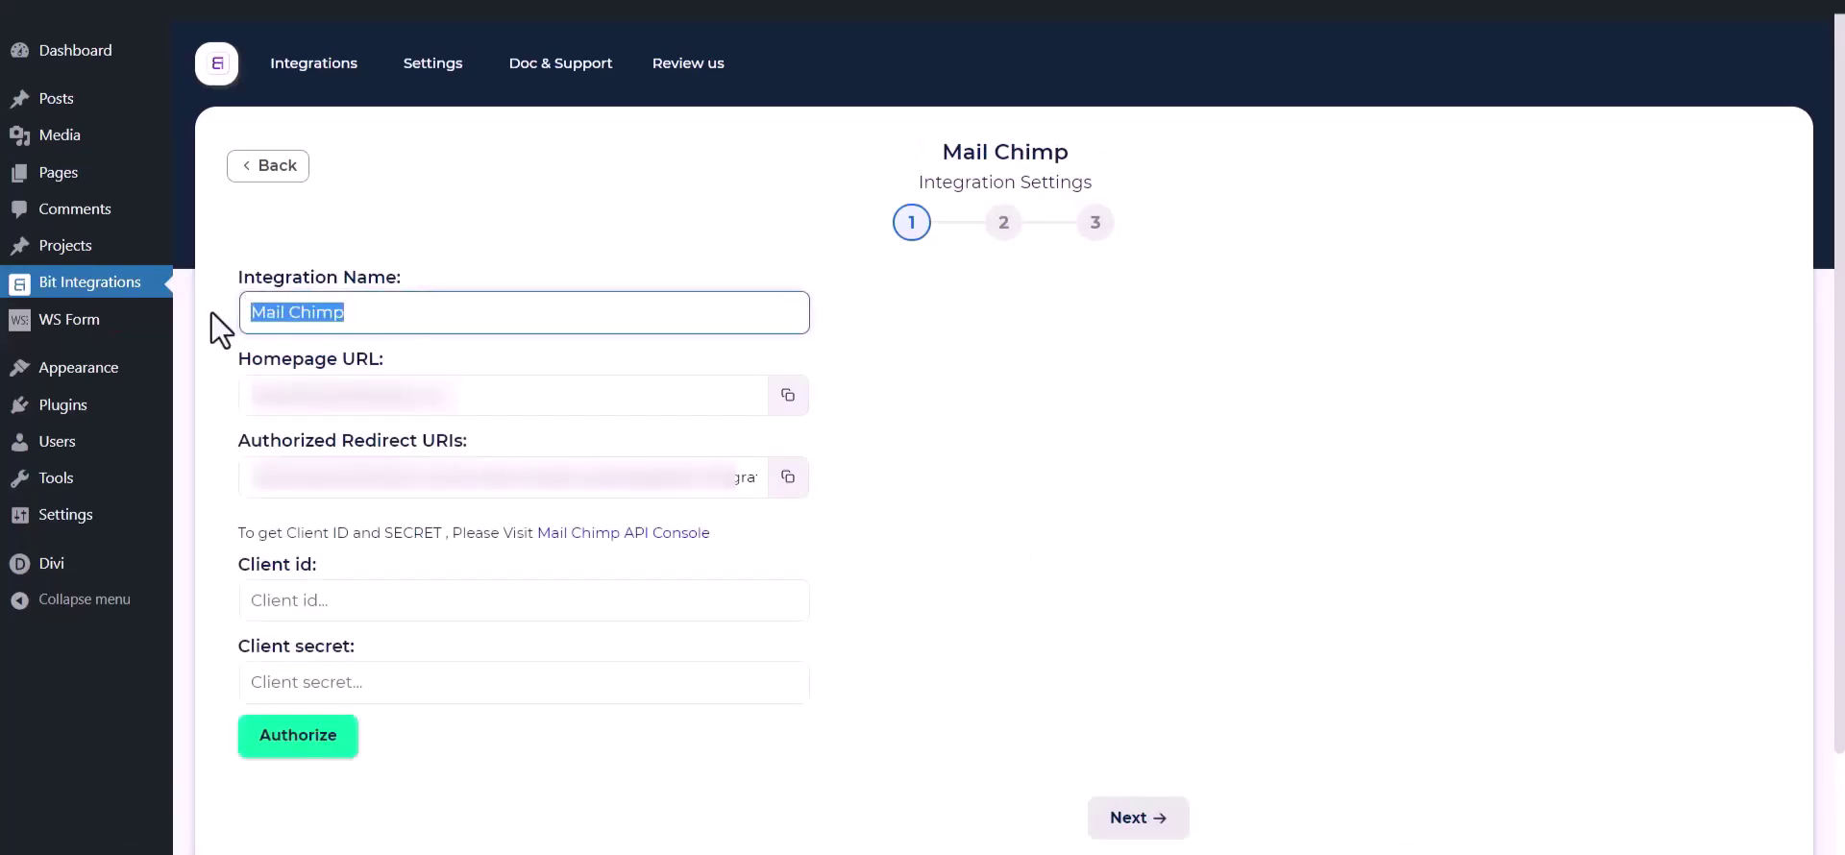
drag(237, 568, 319, 562)
drag(238, 653, 355, 647)
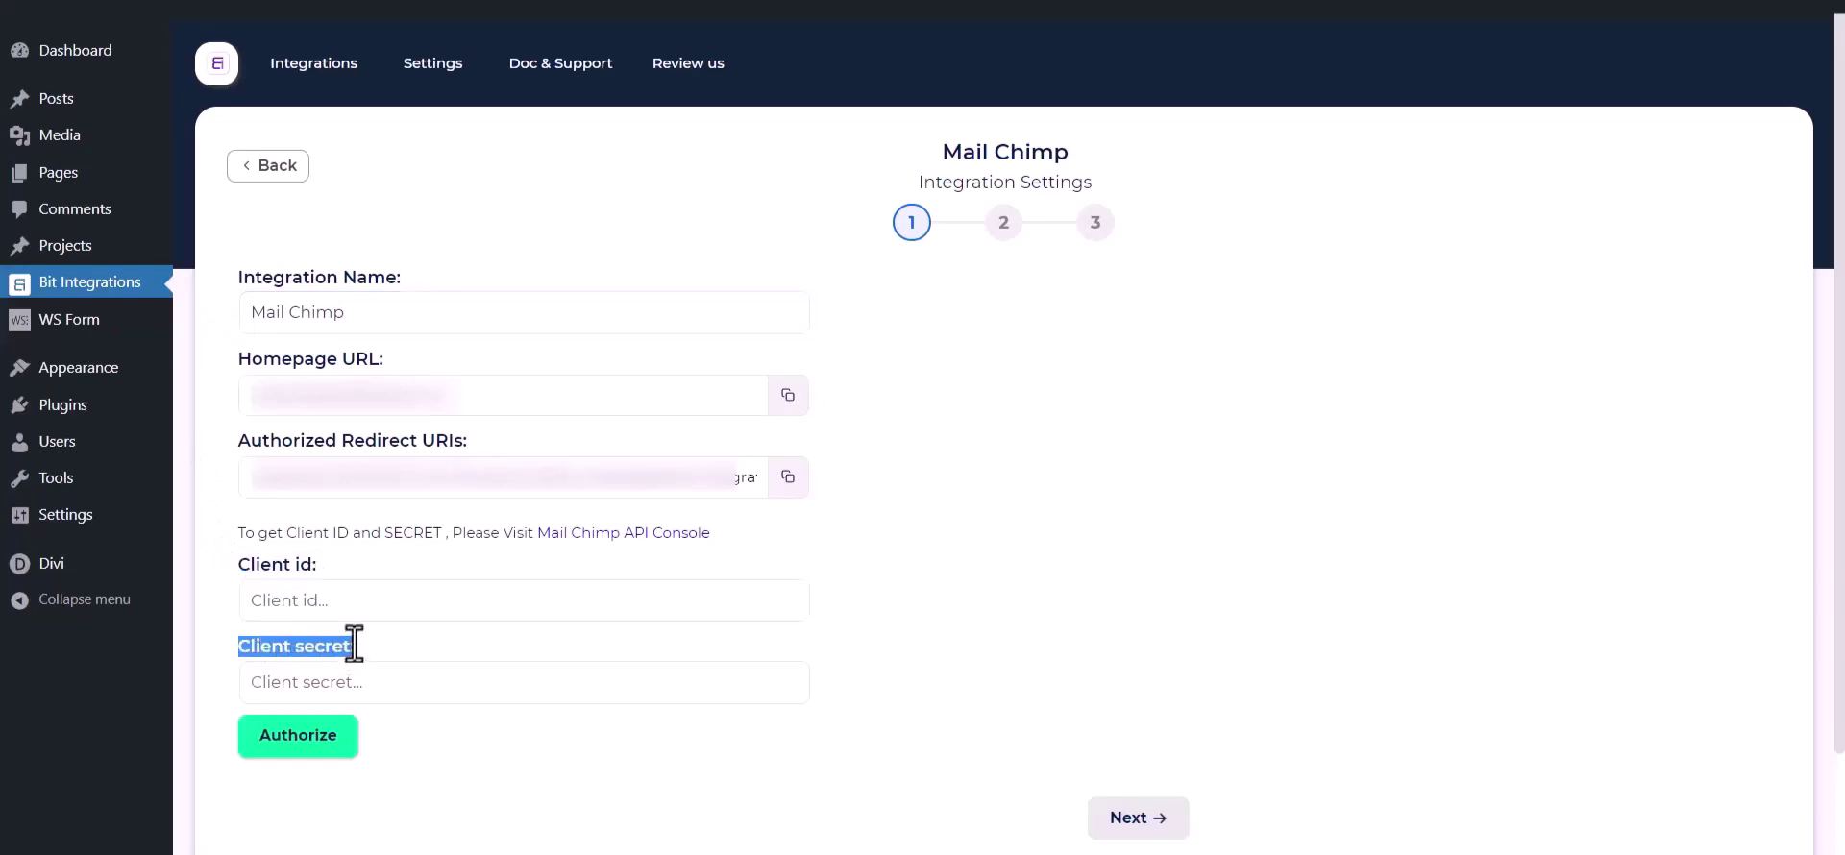
click(390, 551)
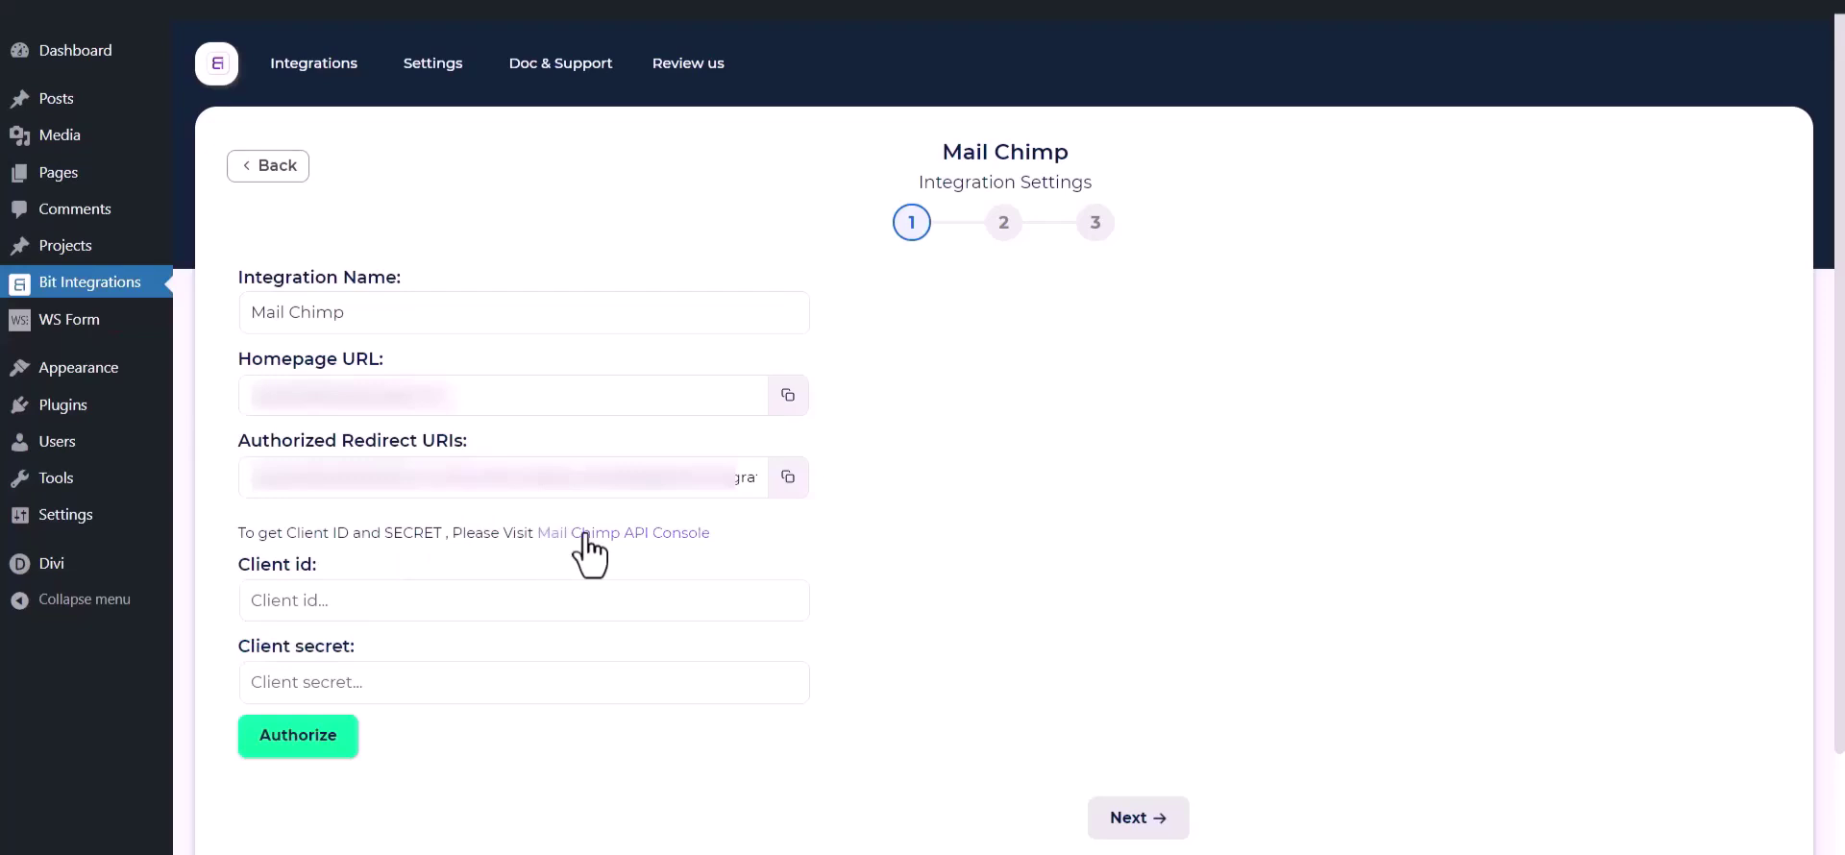
Step: From the Mailchimp API console, register an app named 'Bit Integrations', description 'test', company 'Bit Apps'
click(636, 535)
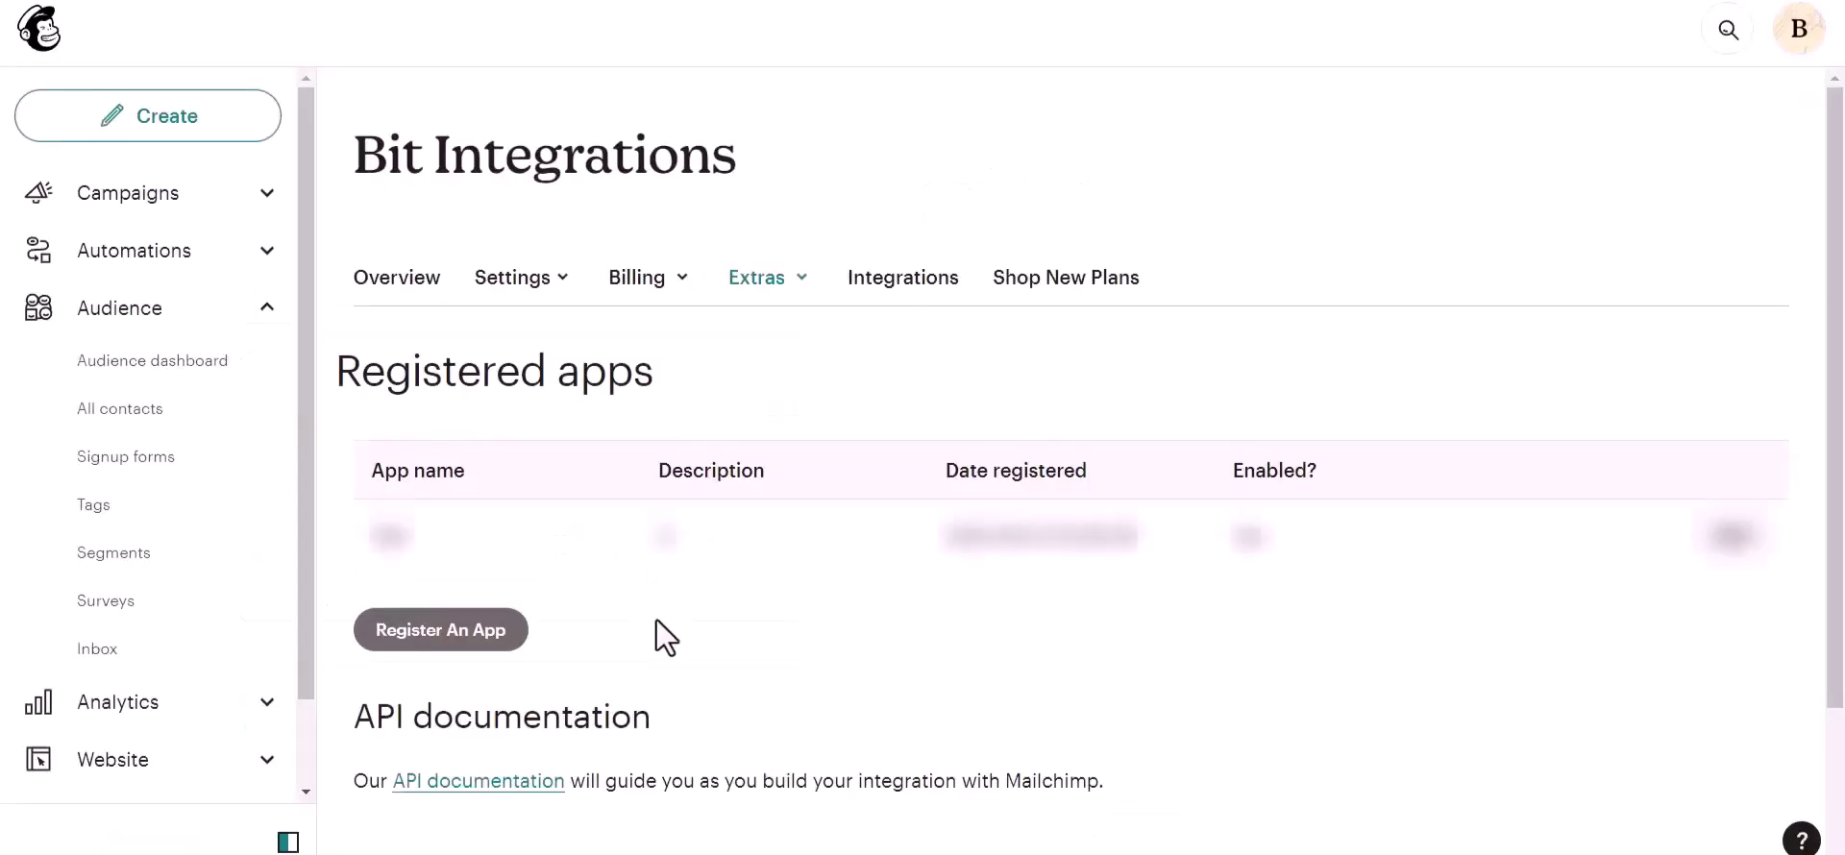
click(405, 637)
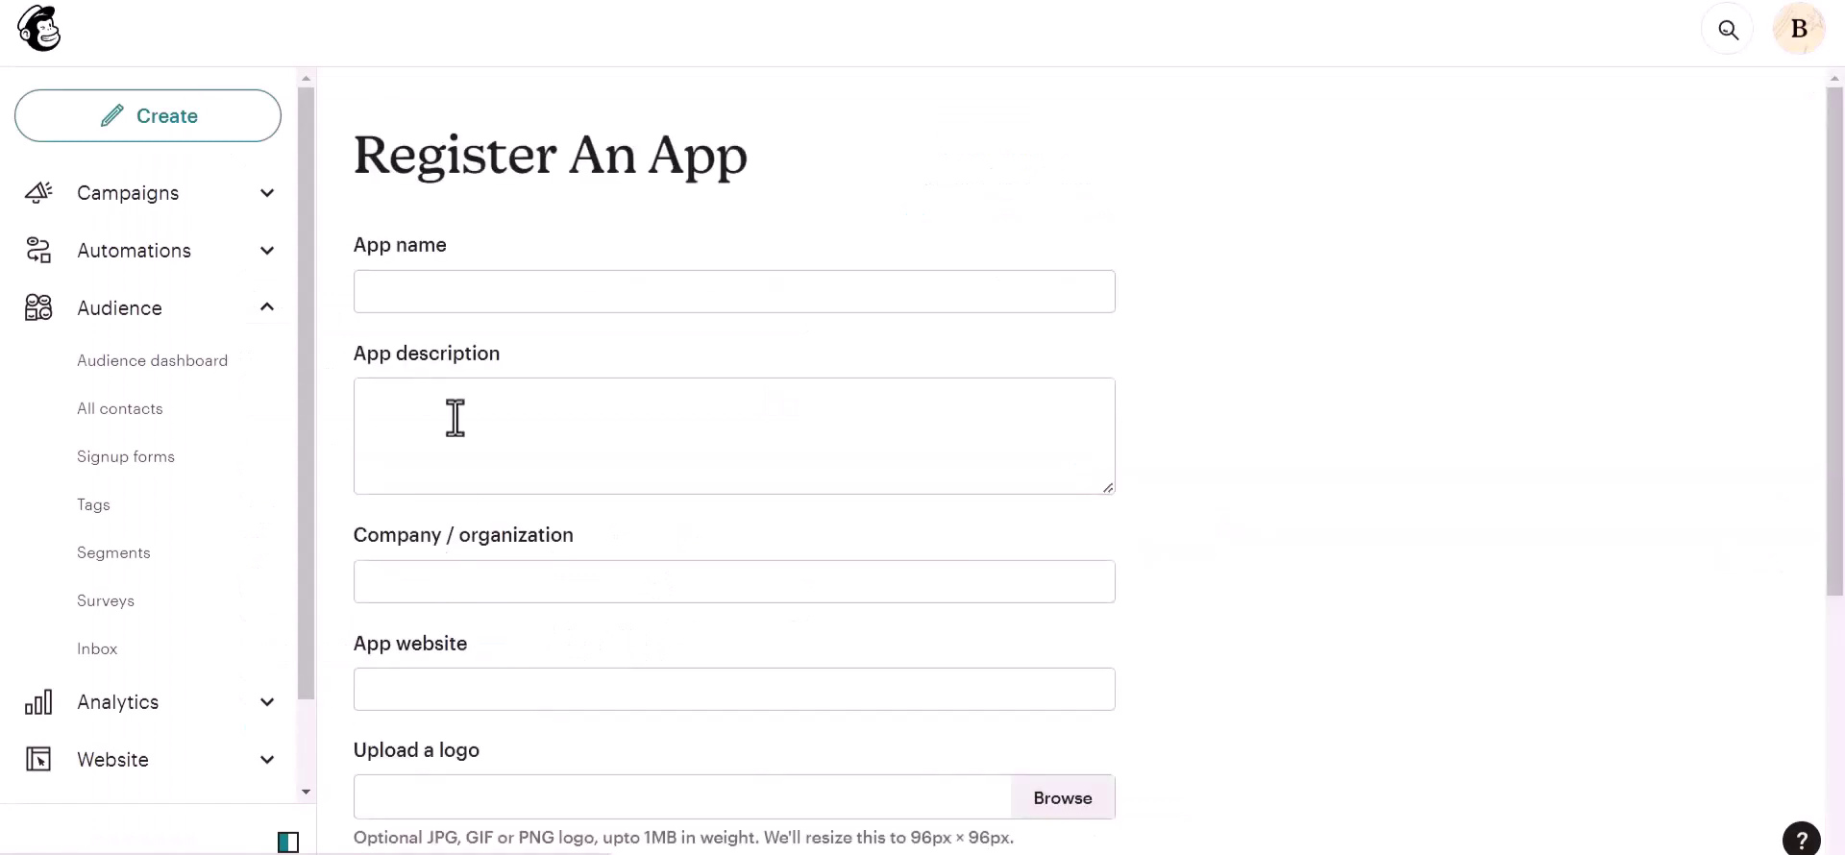
click(451, 288)
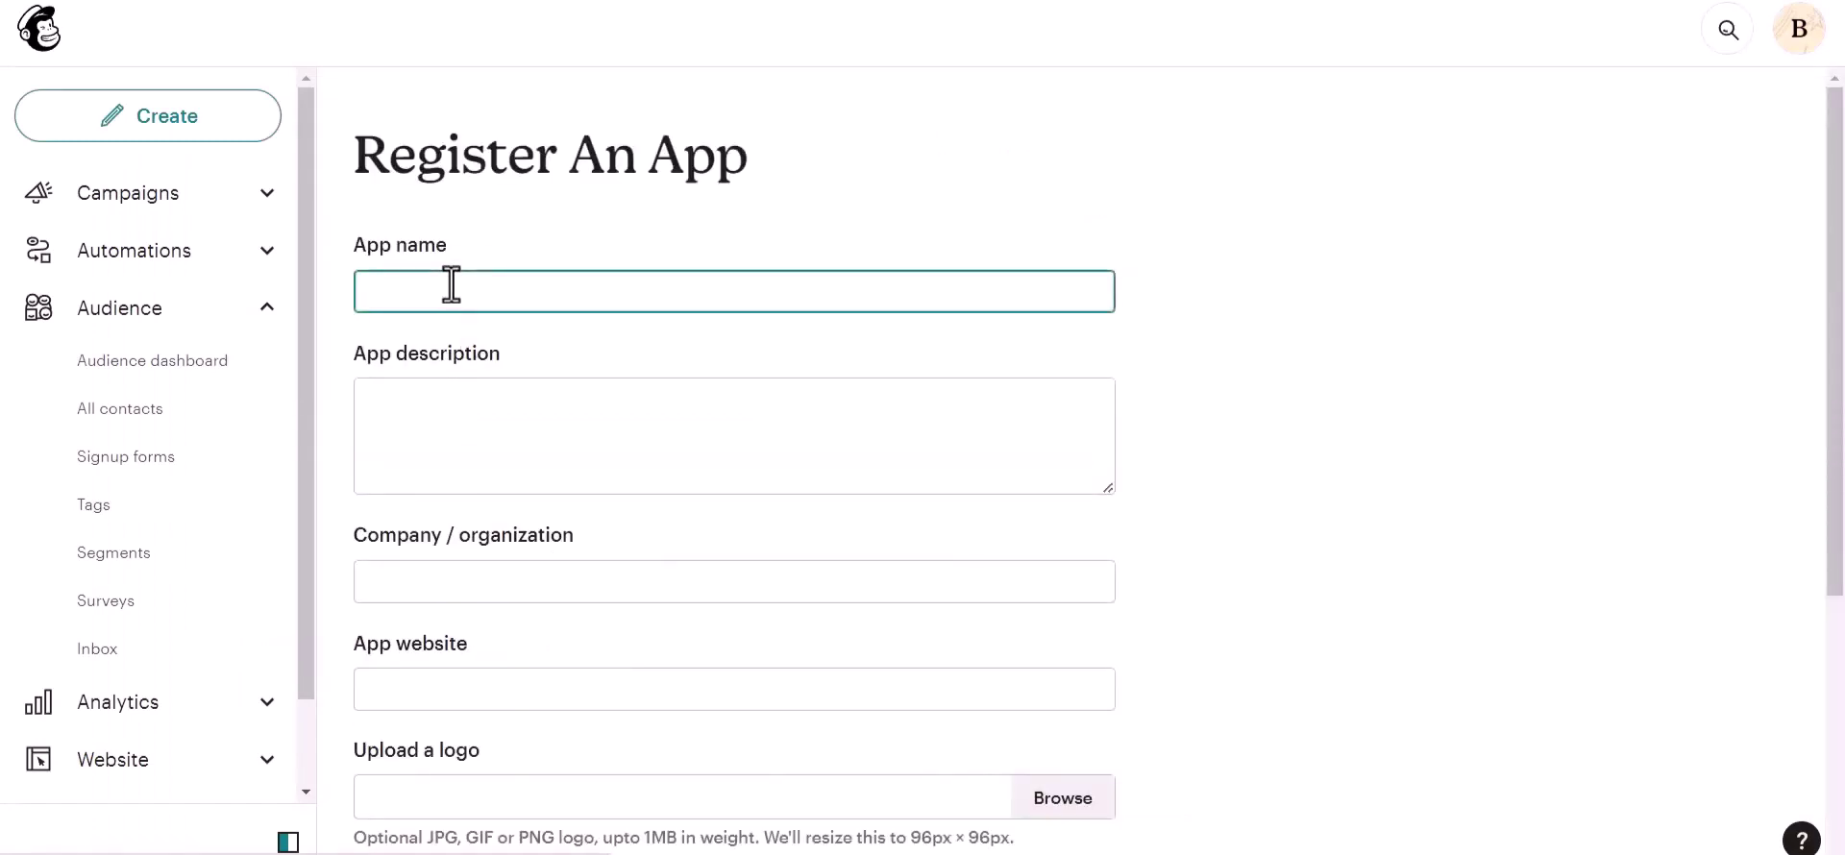
text(Bit Integrations)
click(416, 432)
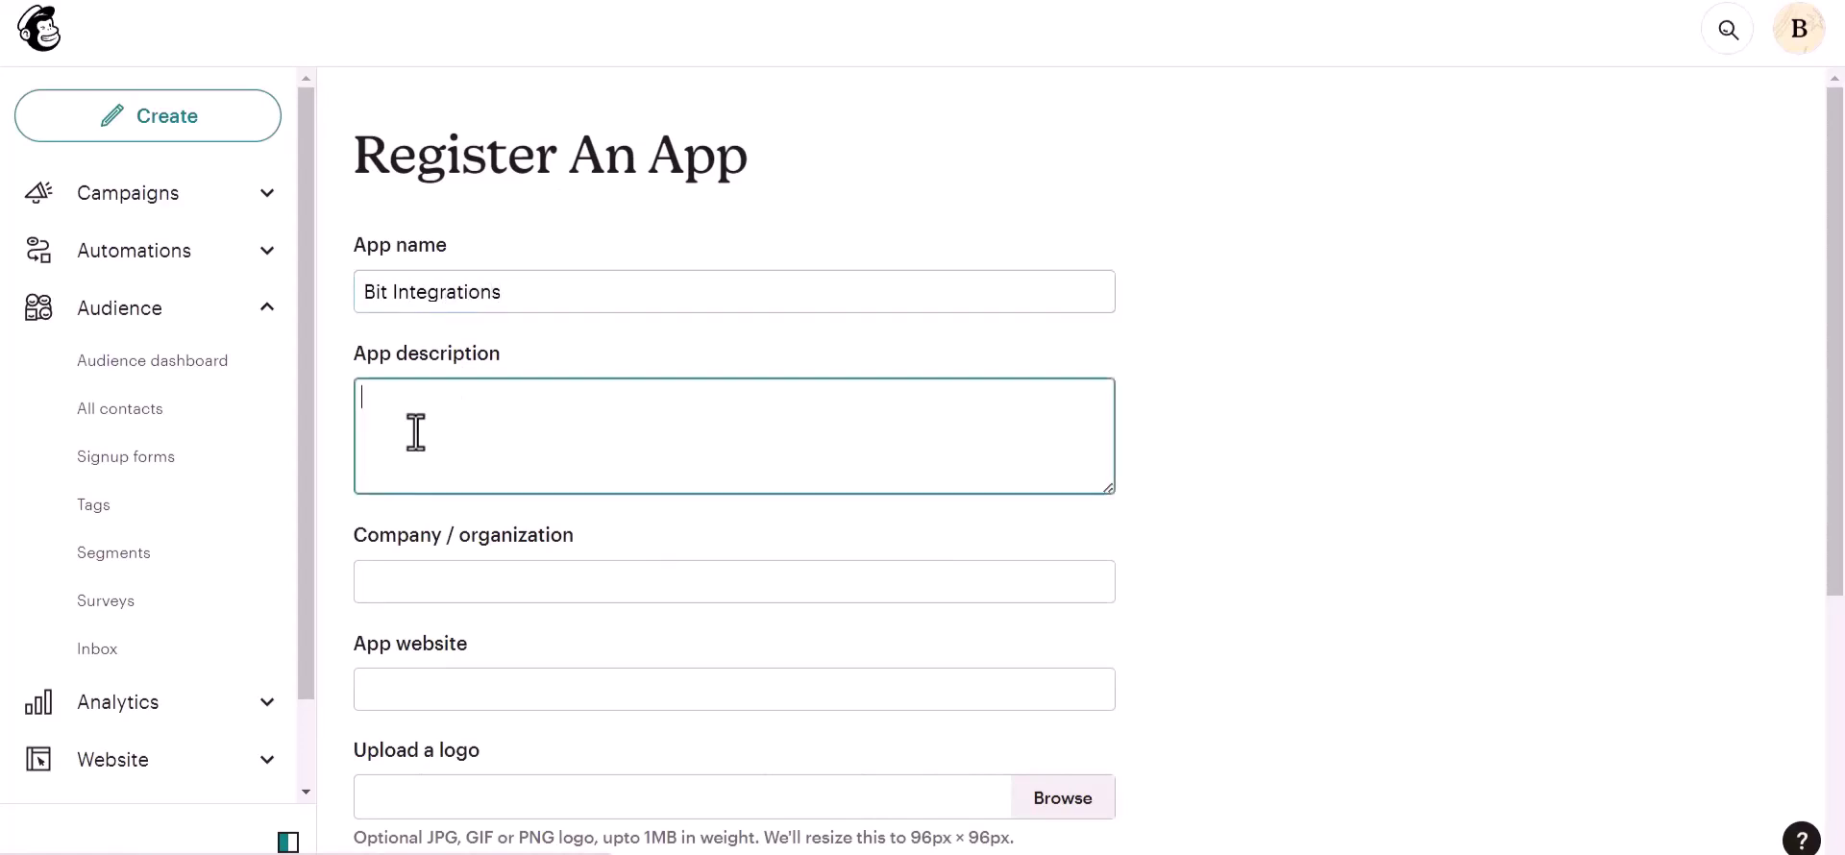
text(test)
click(442, 594)
text(Bi)
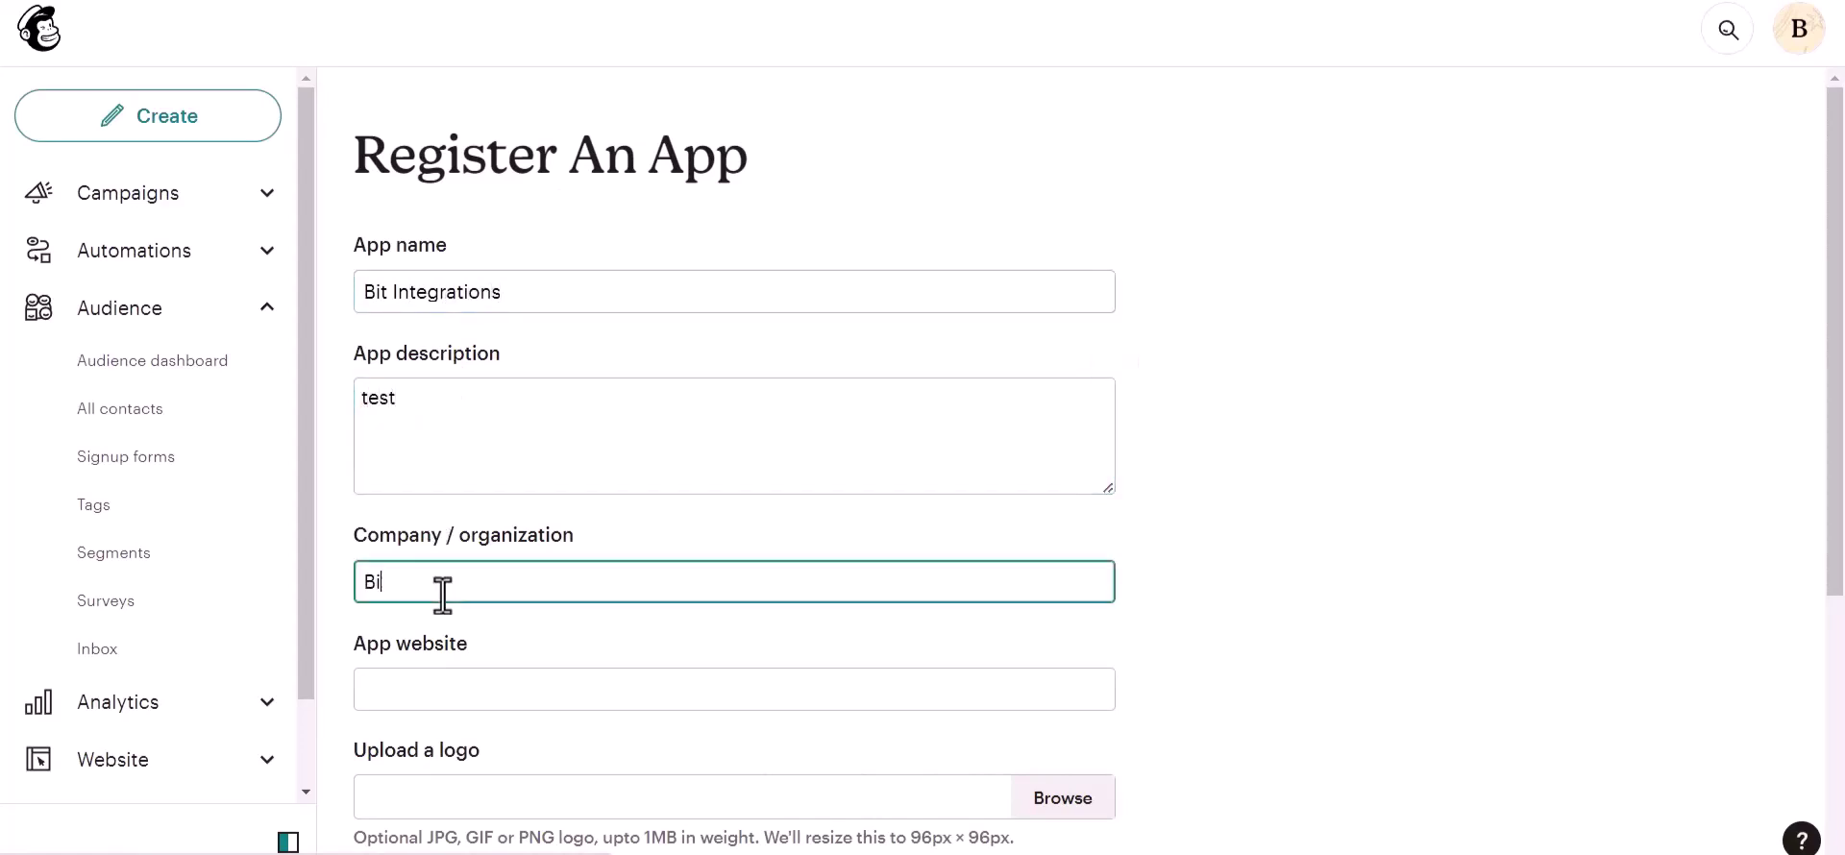
text(t Apps)
scroll(444, 588, down, 2)
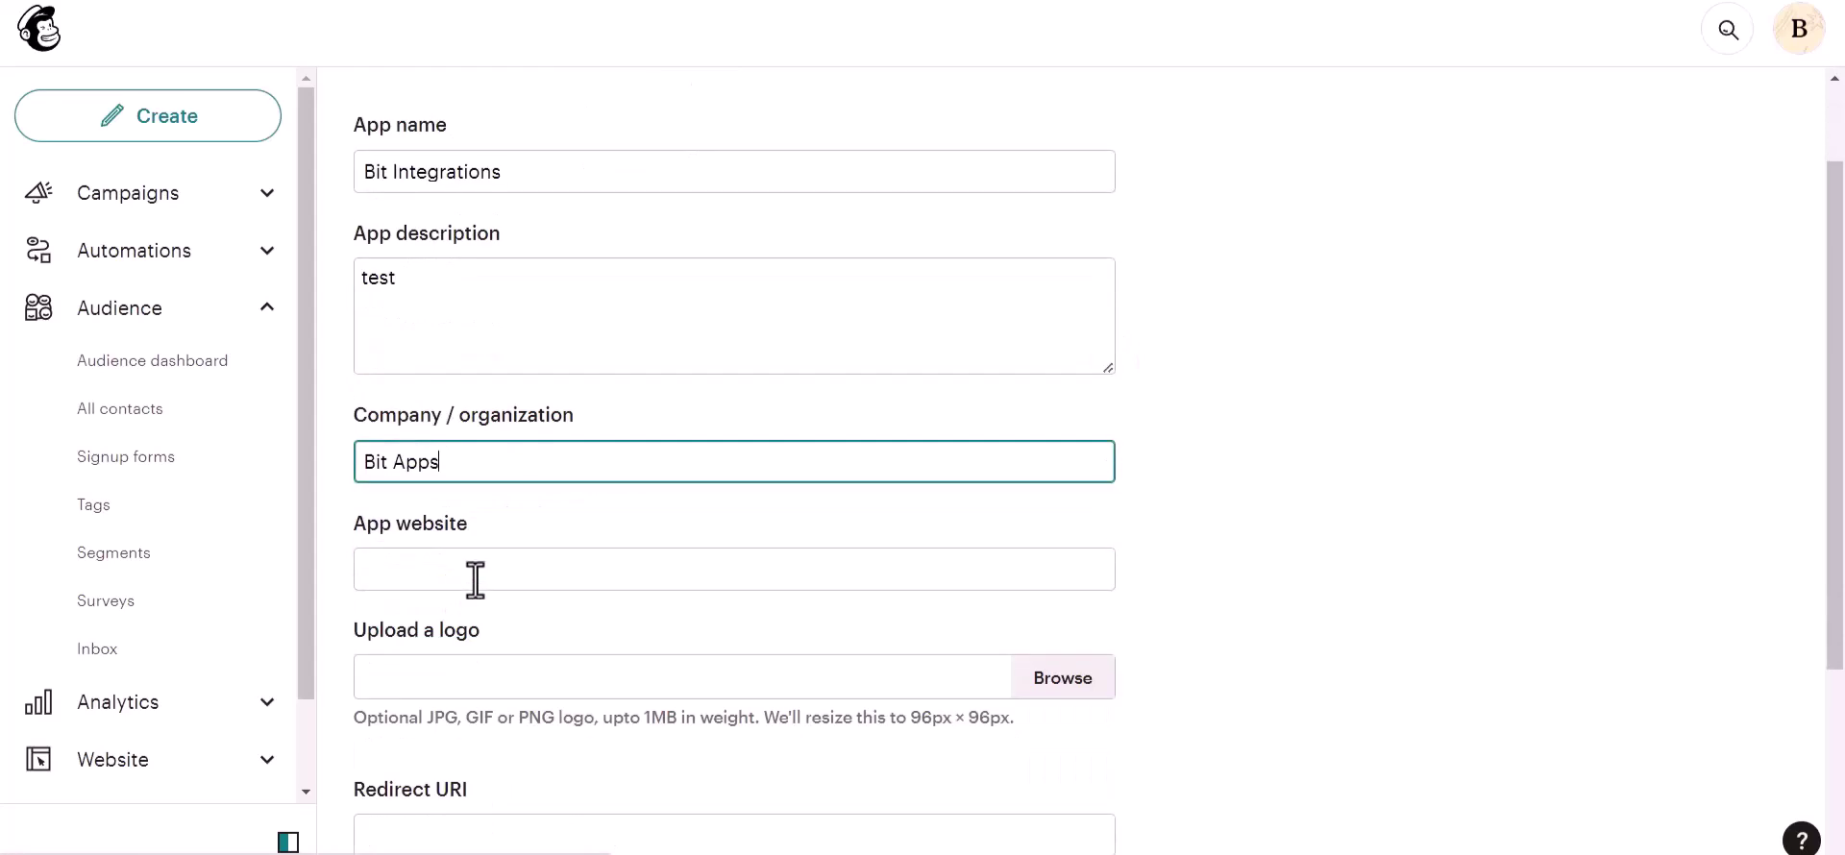
click(475, 577)
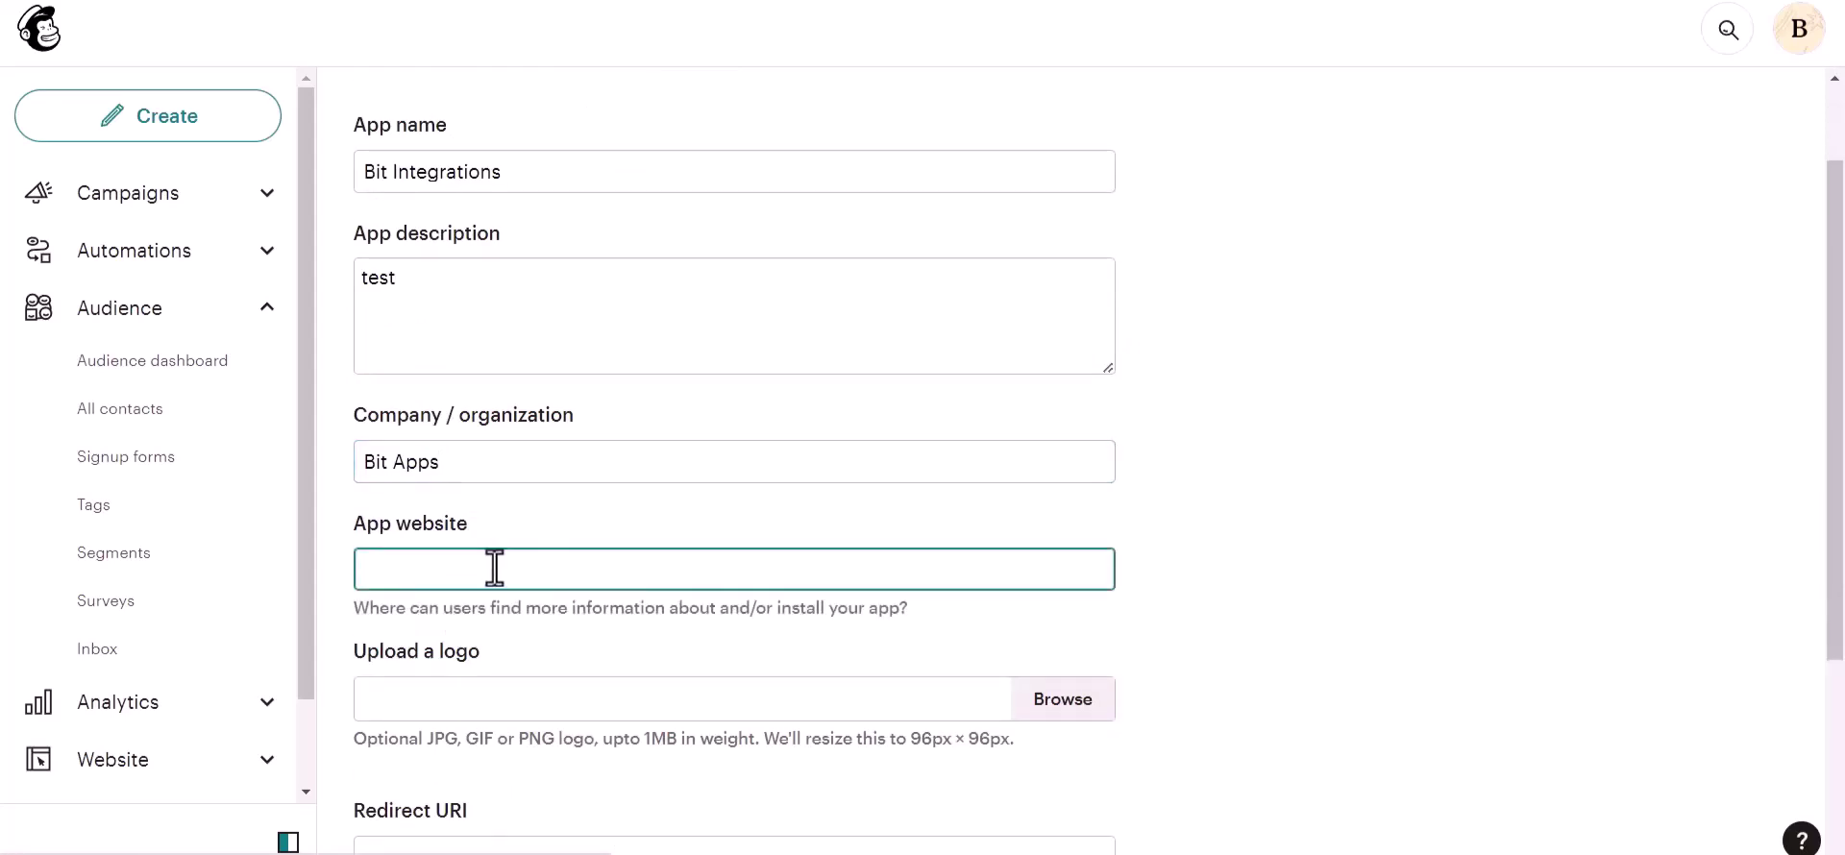
Step: Copy the Bit Integrations homepage URL into the app's website field
key(ctrl+shift+Tab)
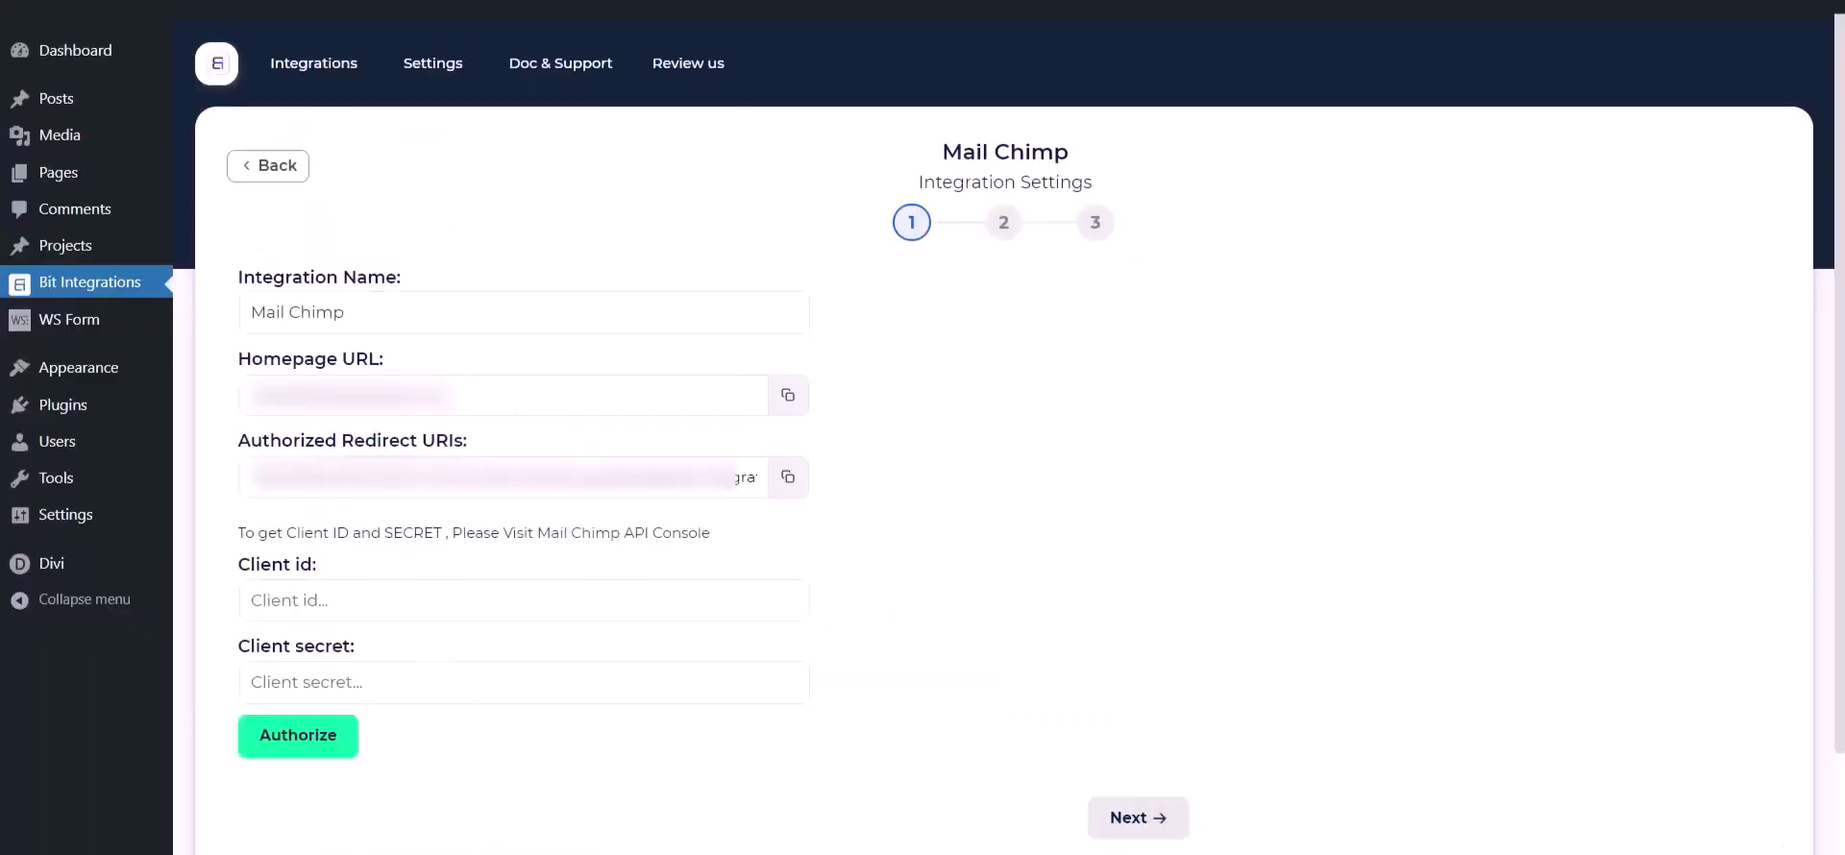
click(788, 395)
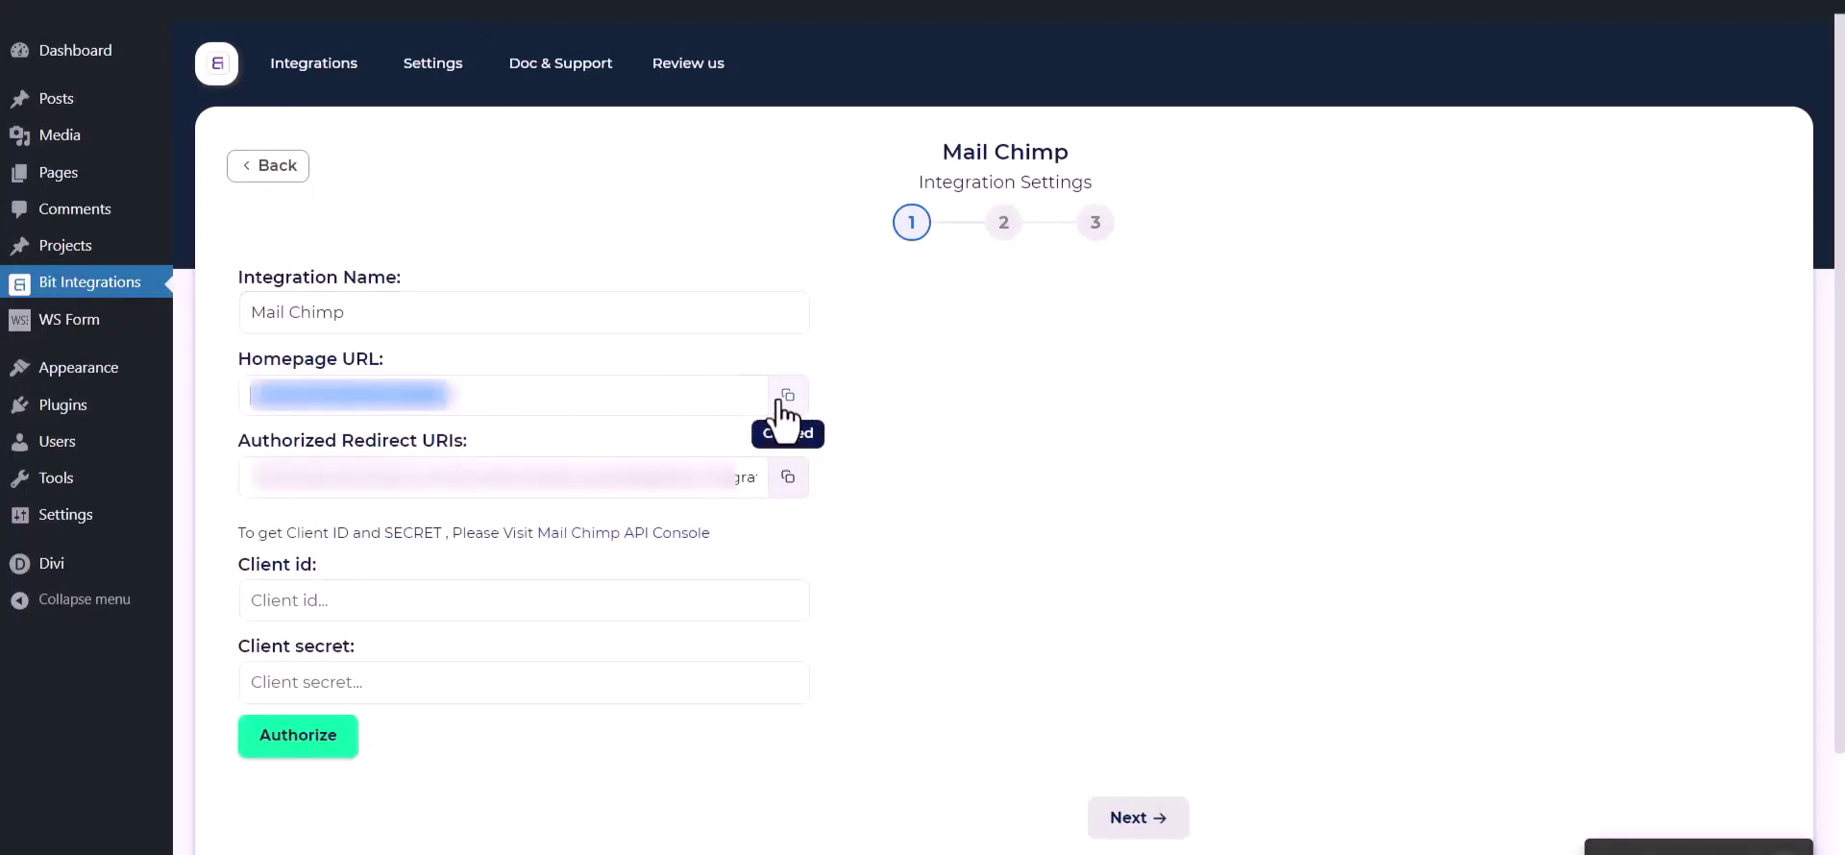
key(ctrl+Tab)
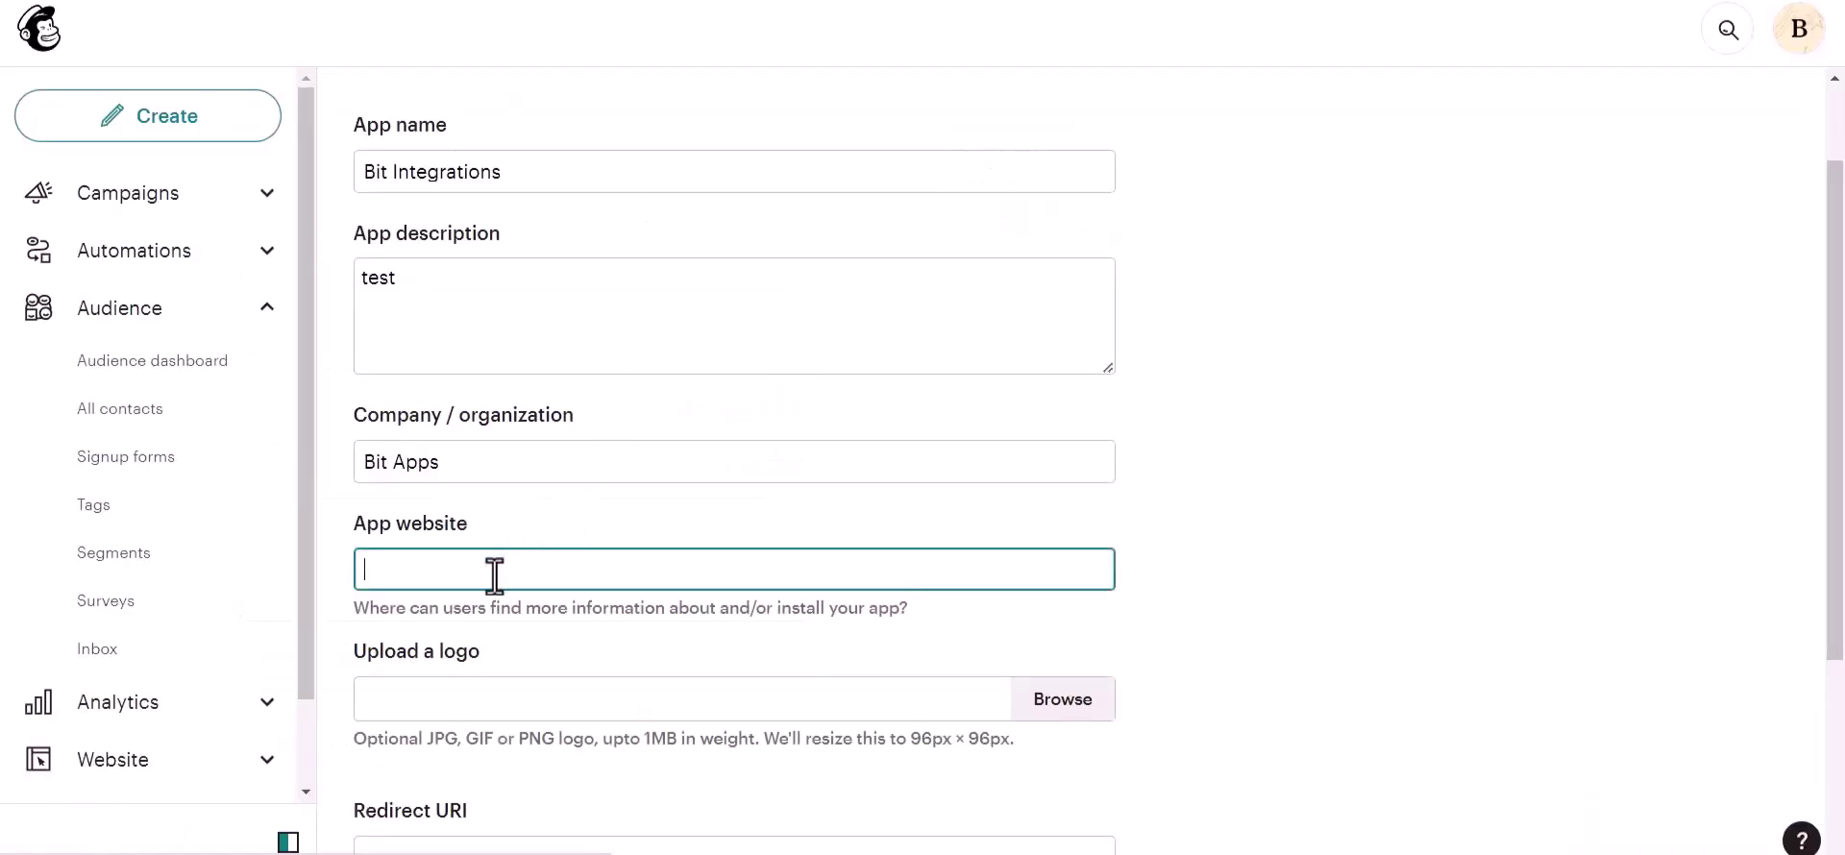
key(ctrl+v)
scroll(494, 574, down, 3)
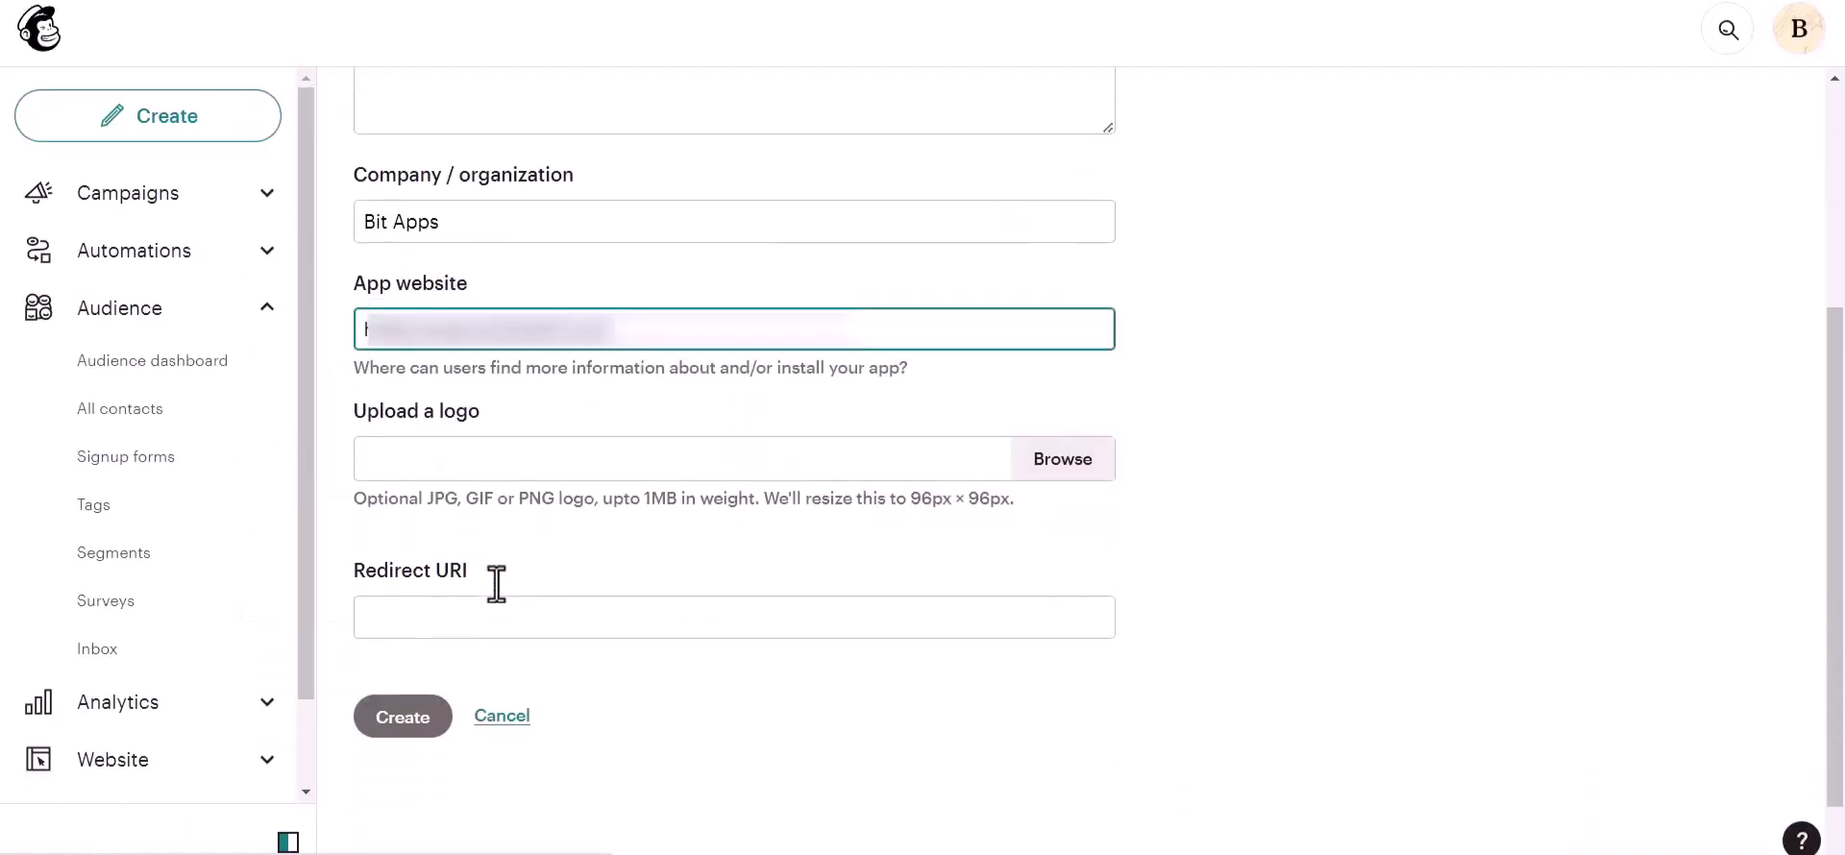
Step: Paste the authorized redirect URI into the Redirect URI field and create the app
click(468, 618)
key(ctrl+shift+Tab)
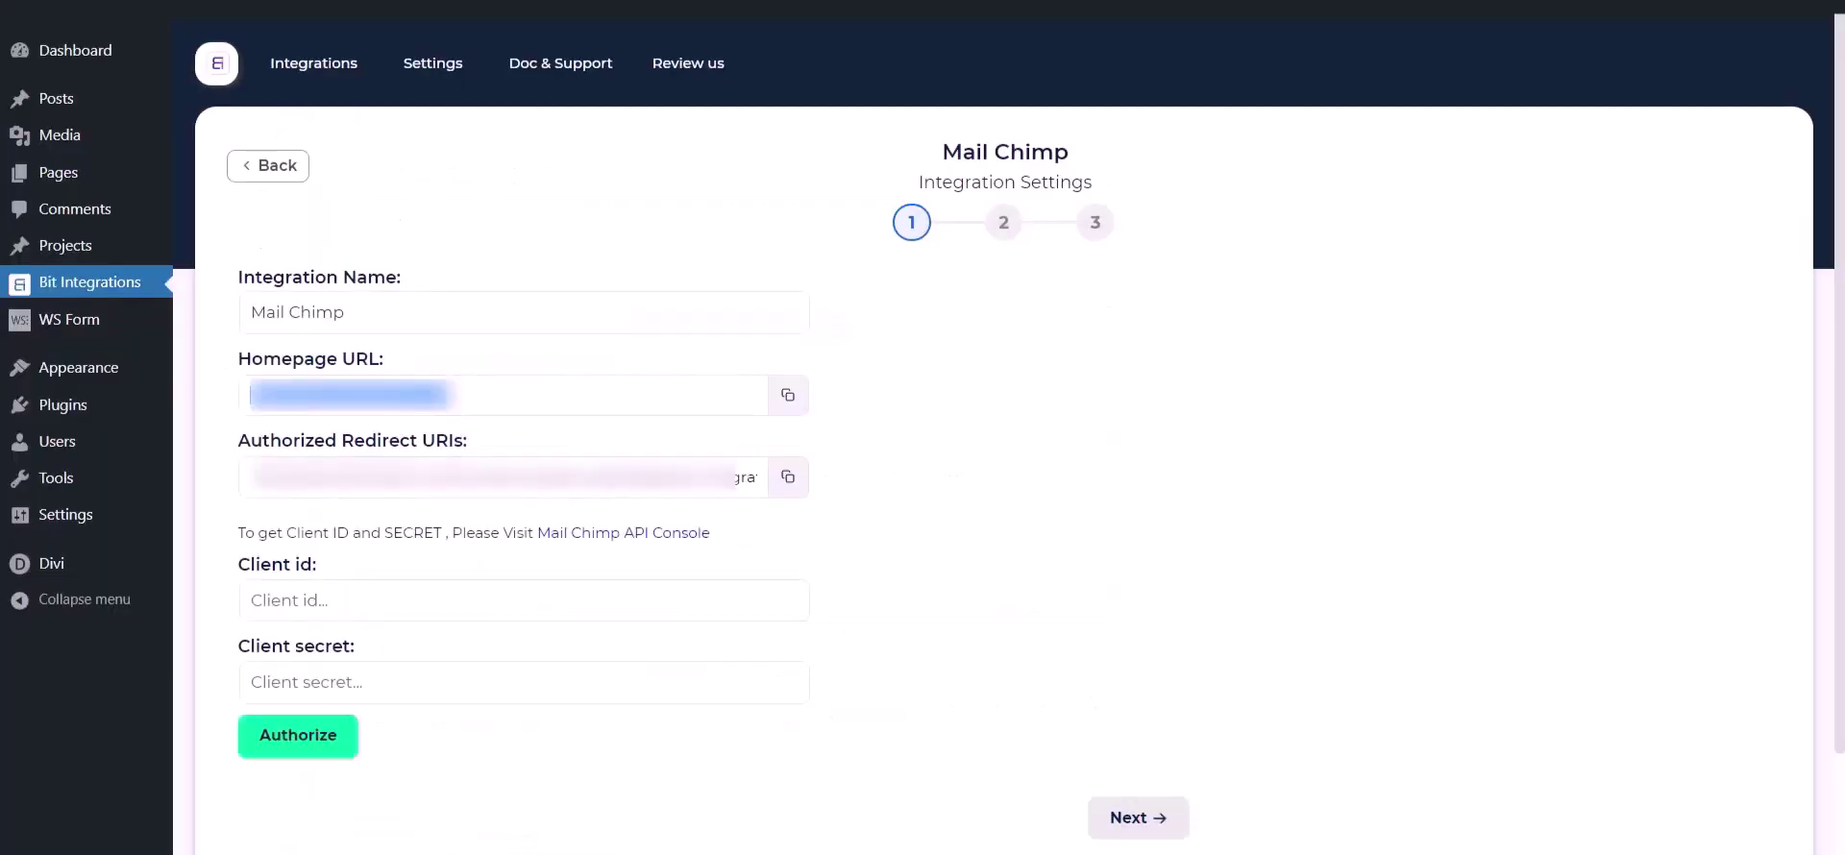
click(788, 476)
key(ctrl+Tab)
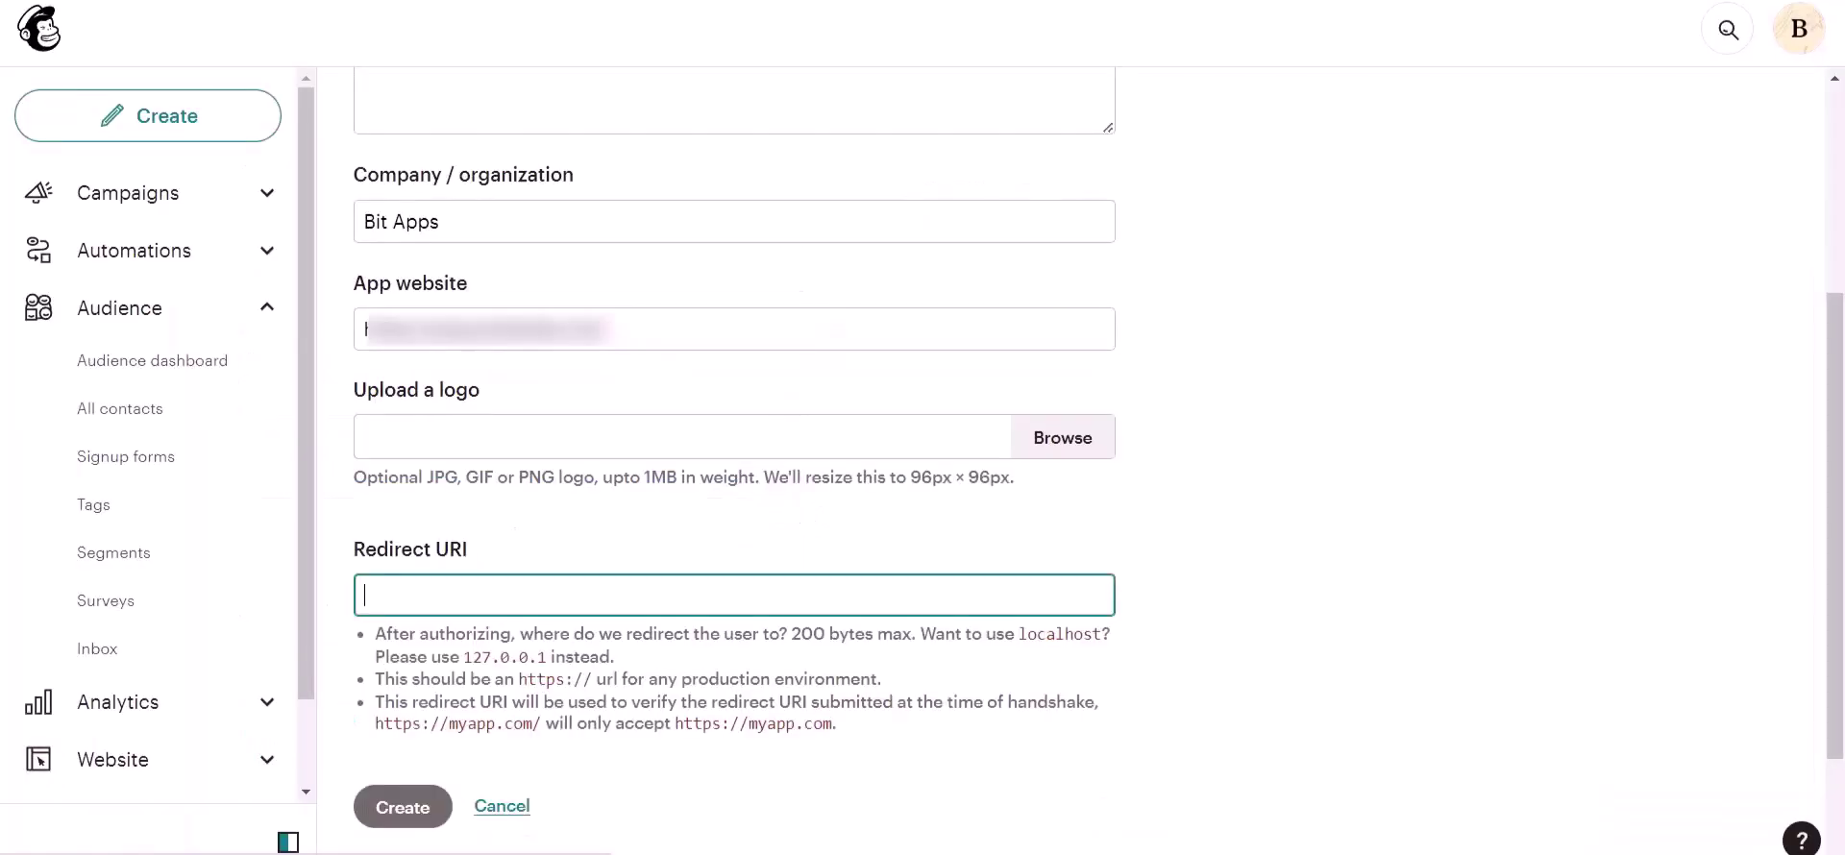
key(ctrl+v)
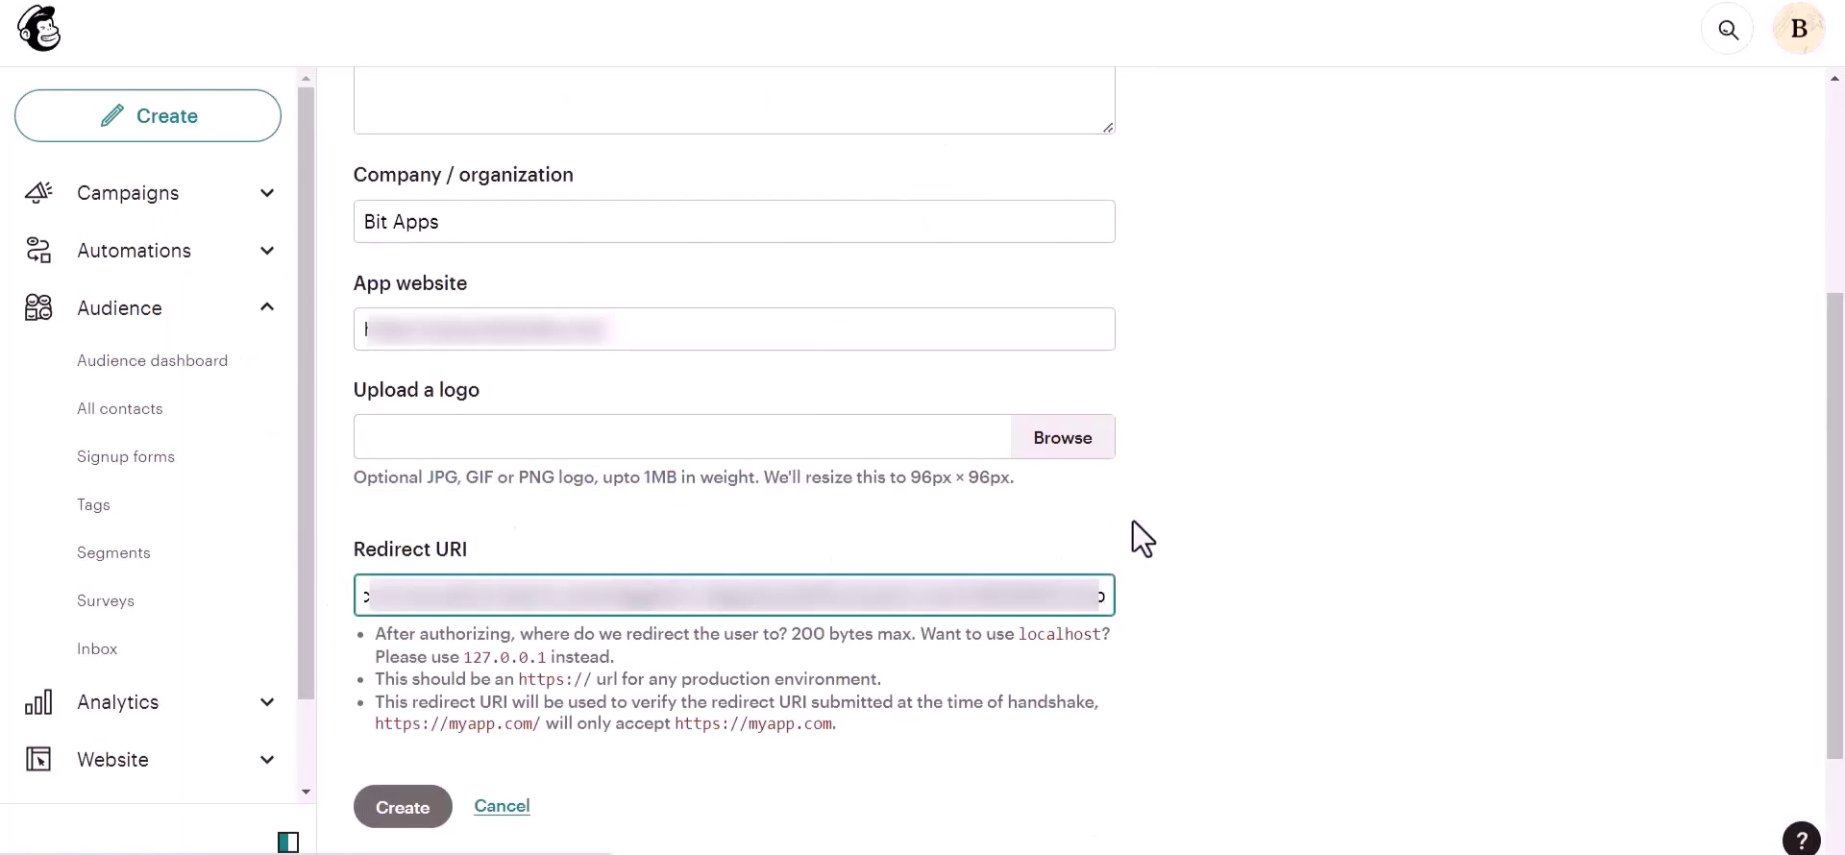
click(1134, 522)
scroll(1124, 534, down, 1)
click(406, 636)
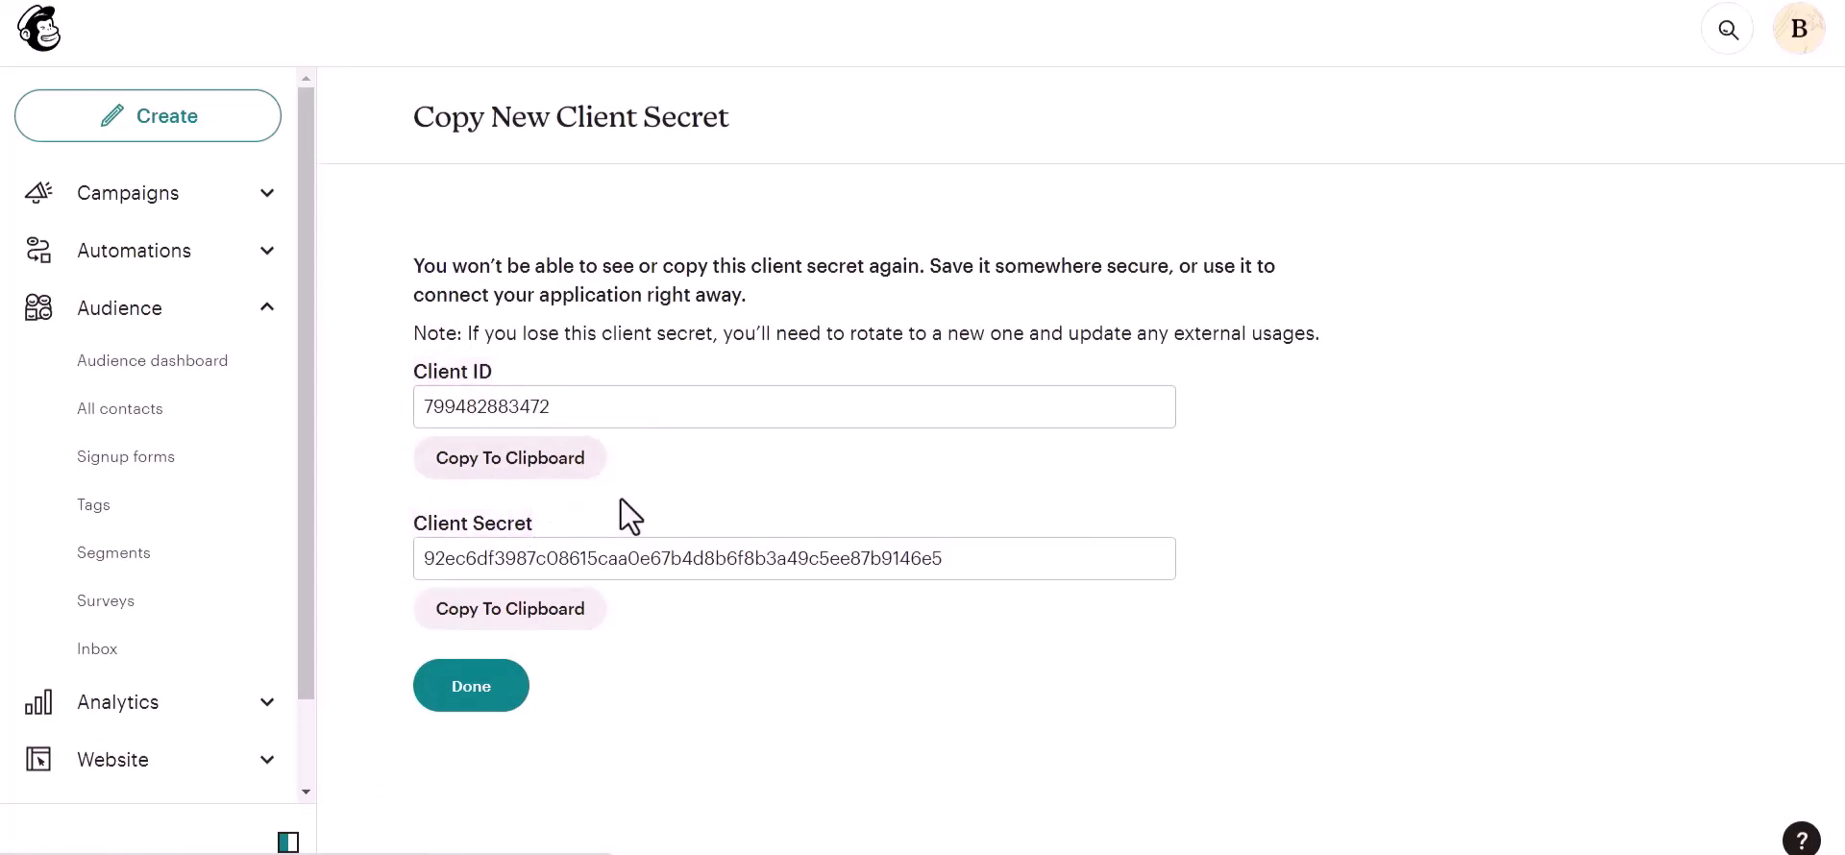
Step: Copy the new app's Client ID and Client Secret into Bit Integrations and launch authorization
click(554, 473)
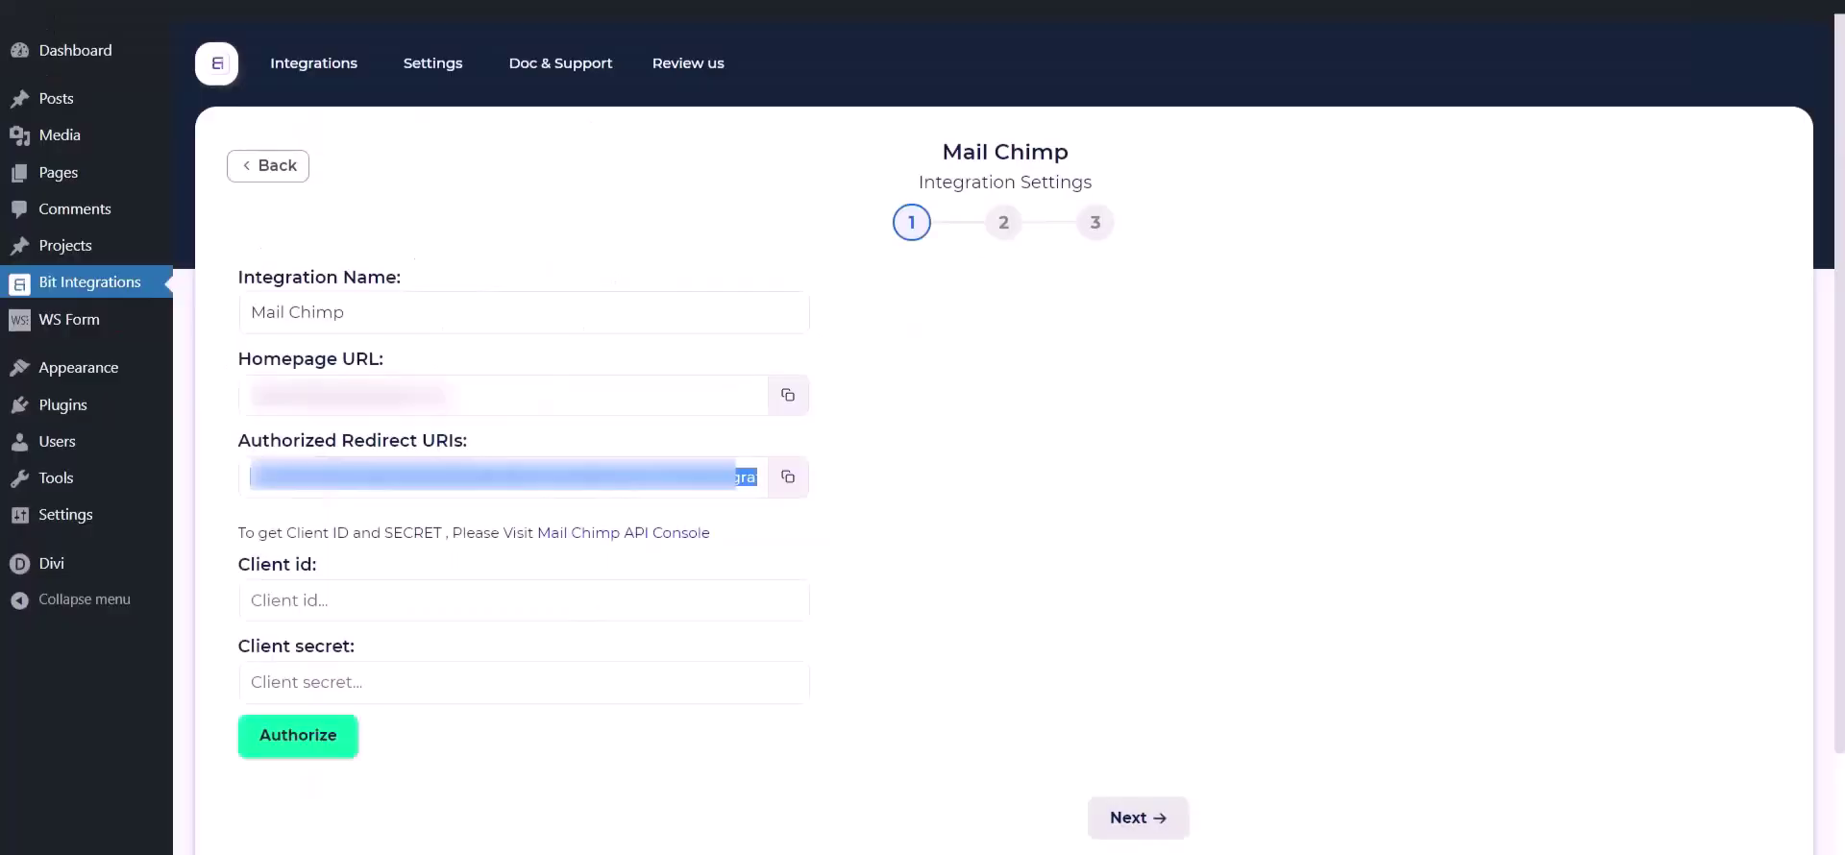
click(492, 615)
key(ctrl+v)
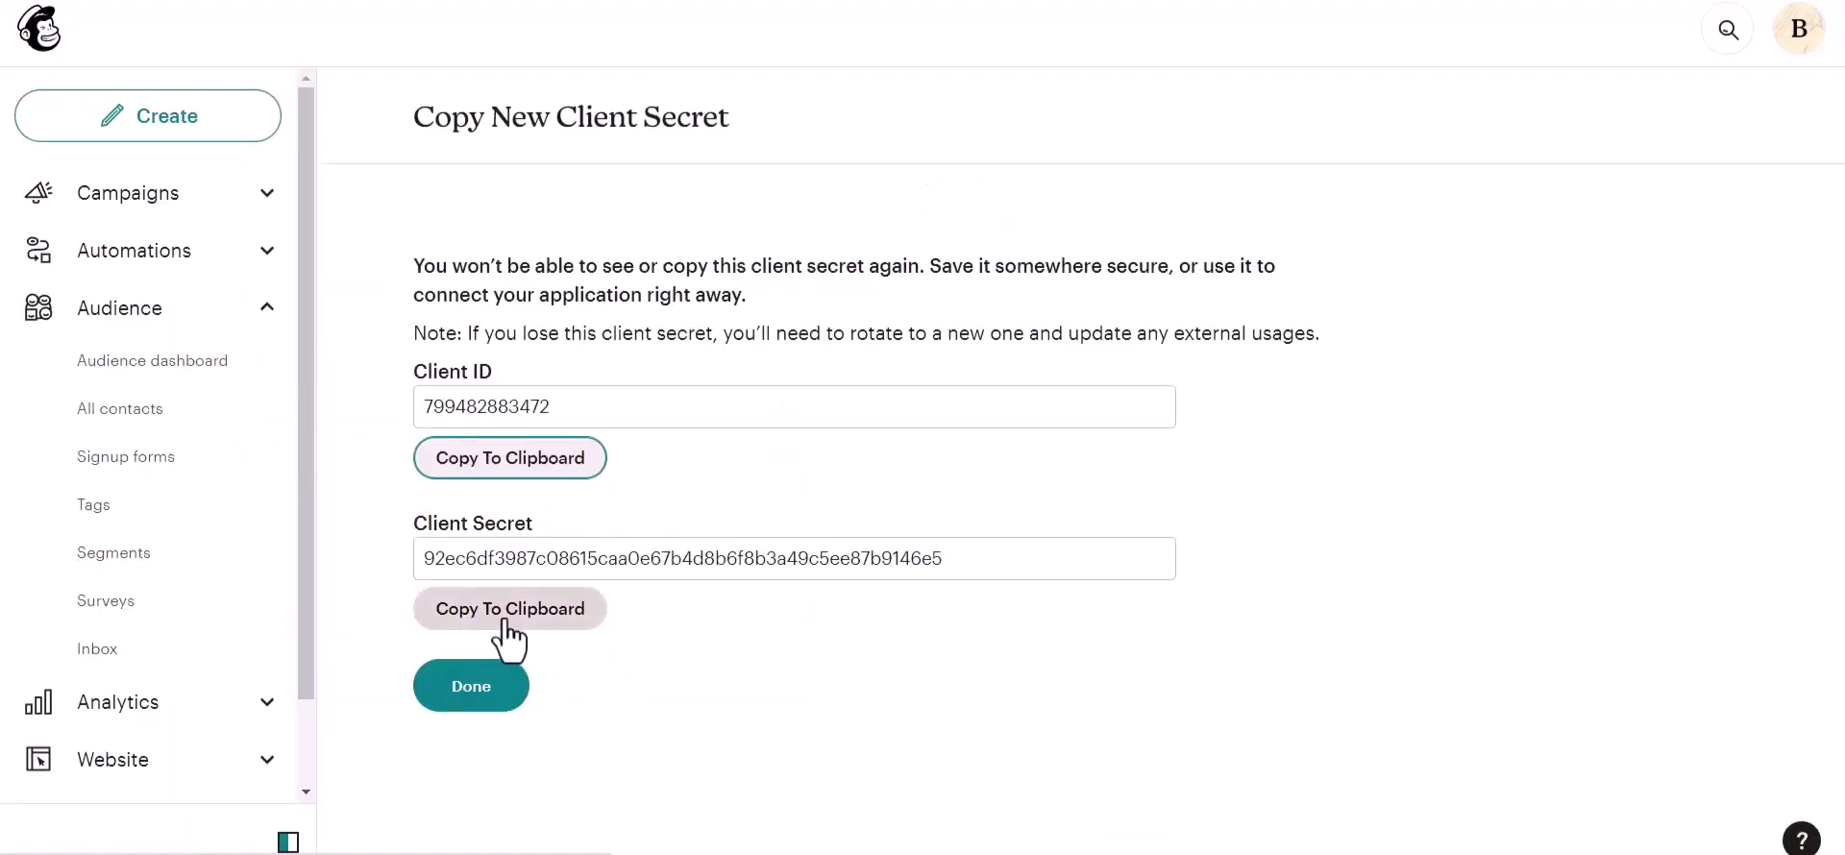
click(509, 609)
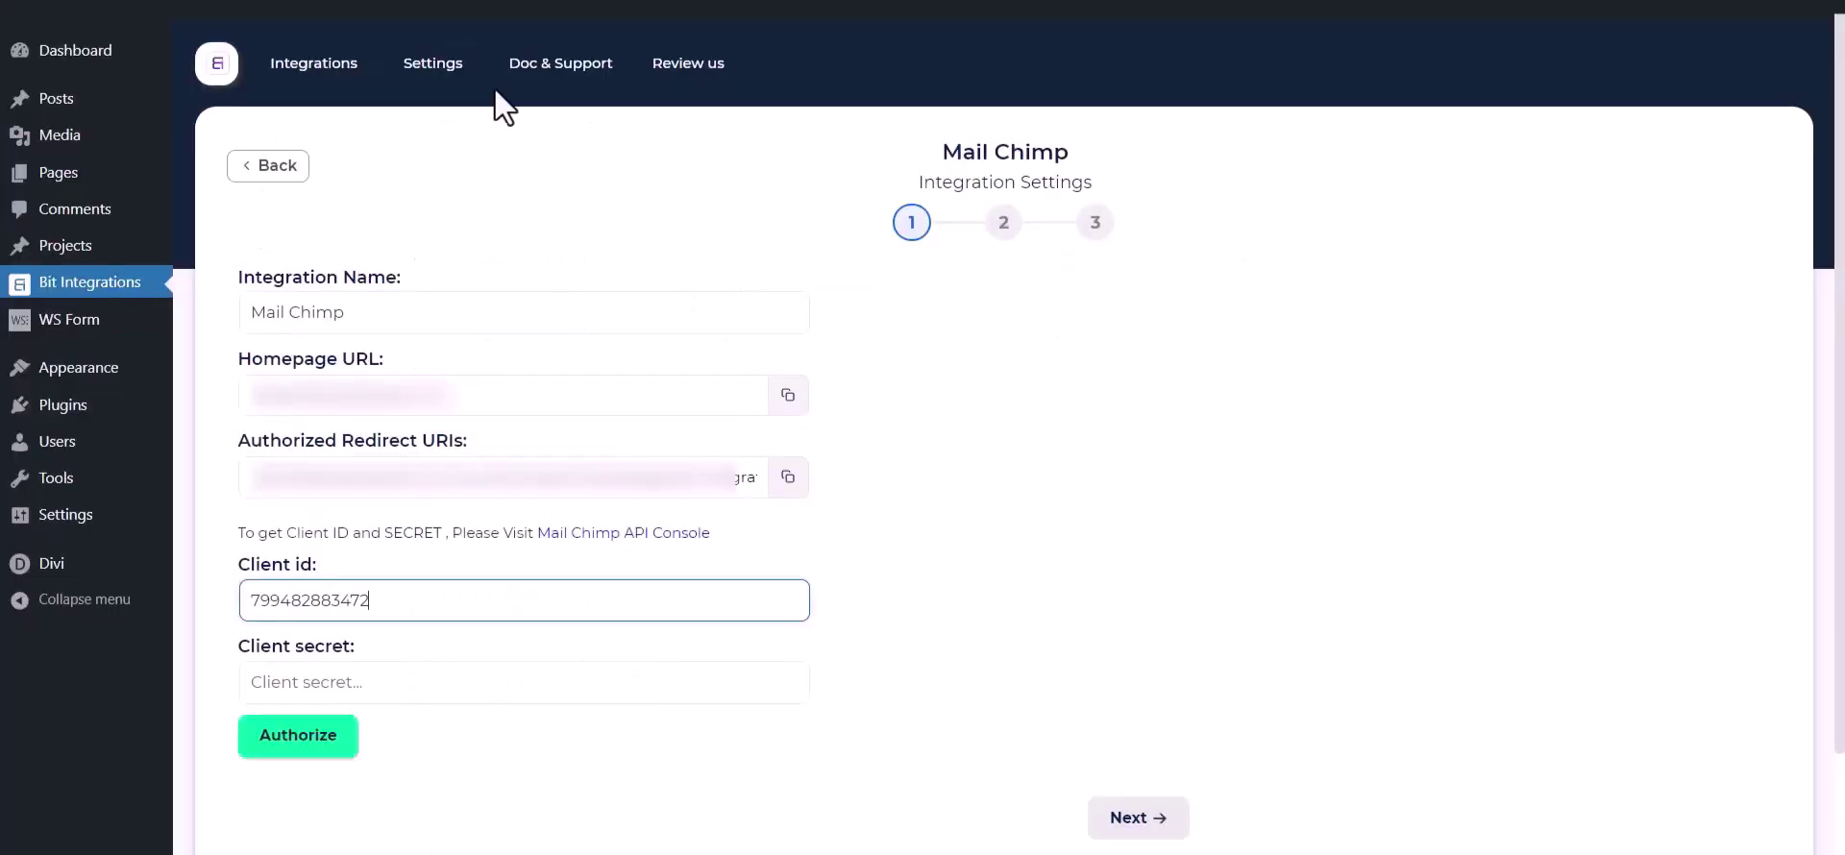
click(513, 676)
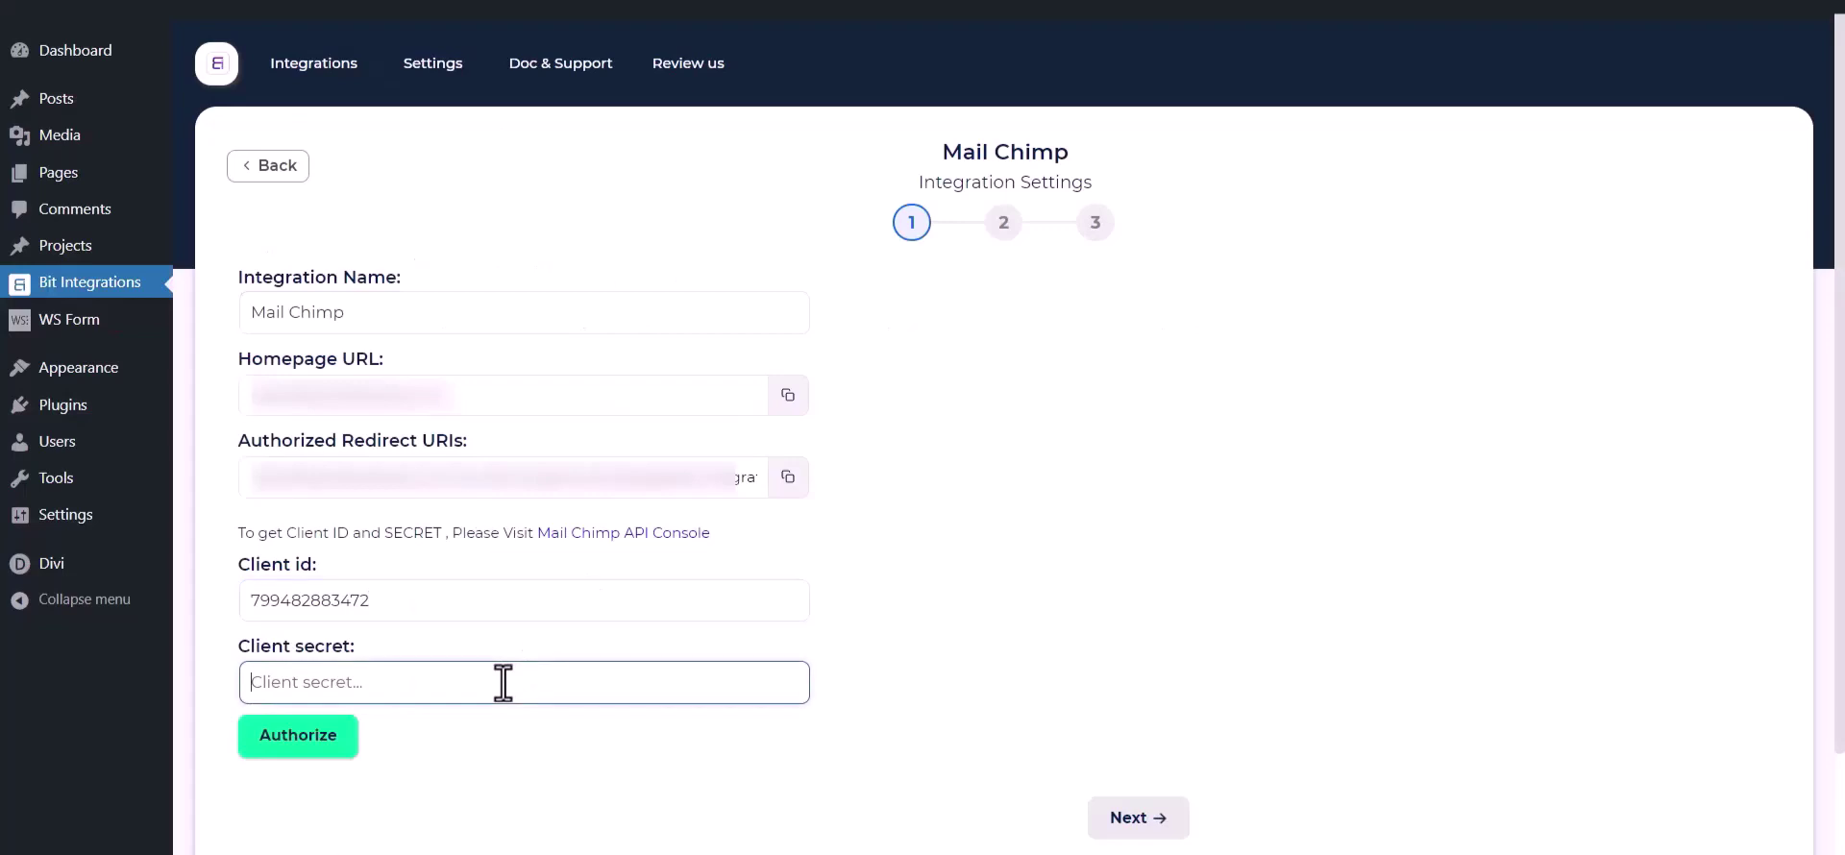
key(ctrl+v)
click(527, 802)
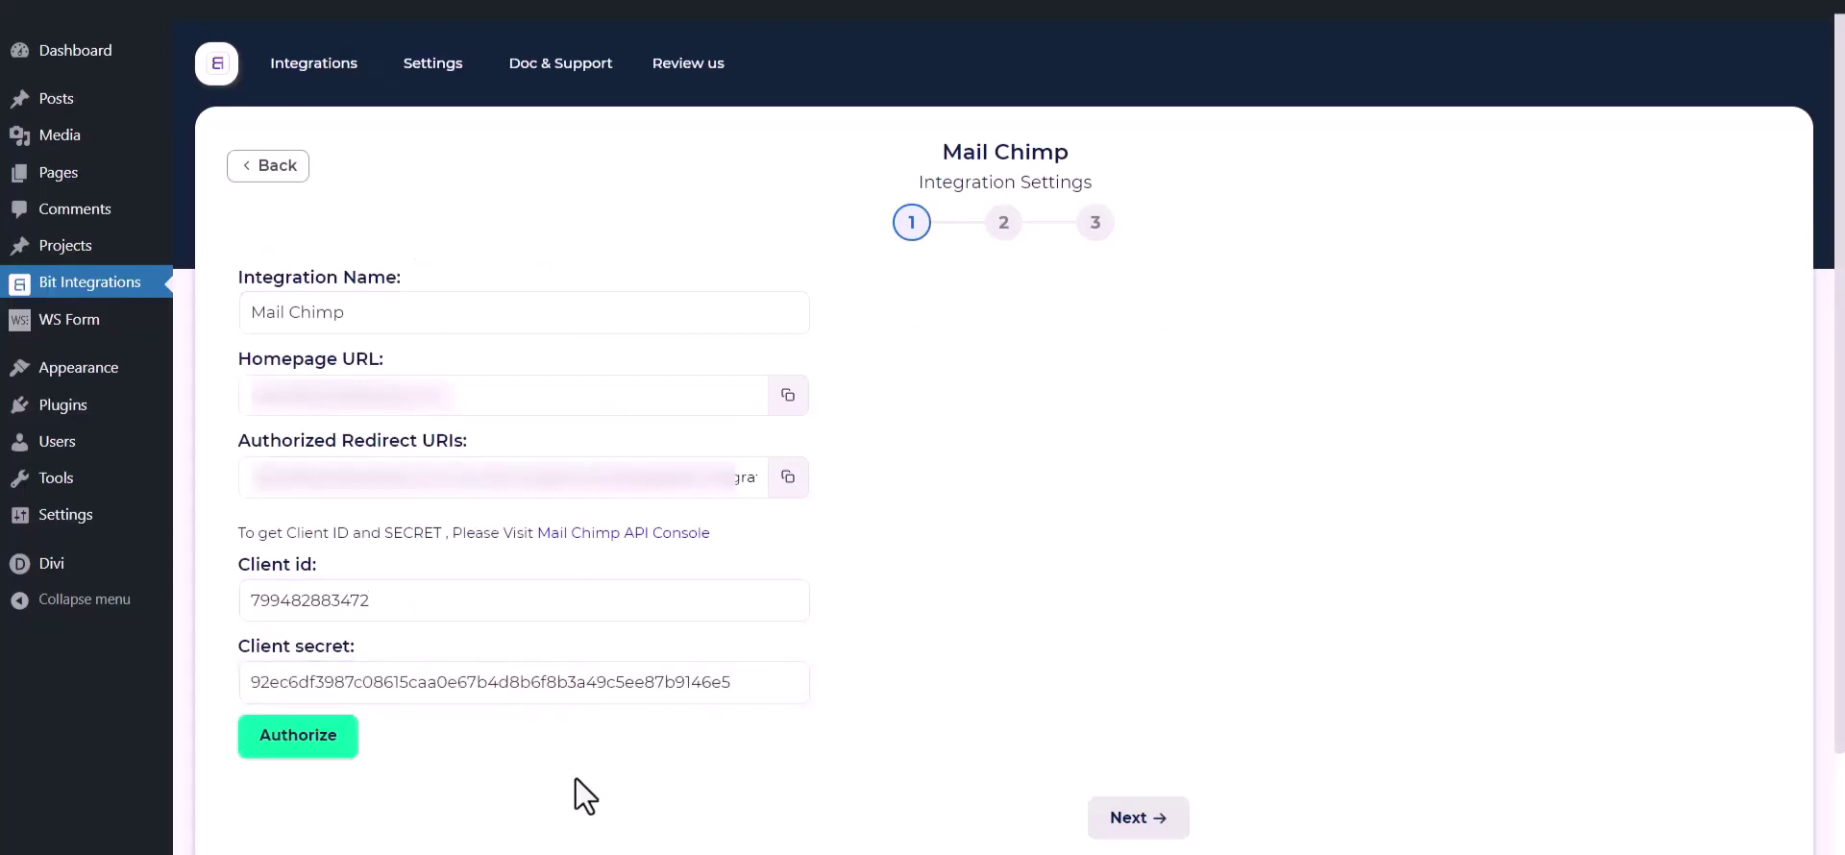
click(344, 755)
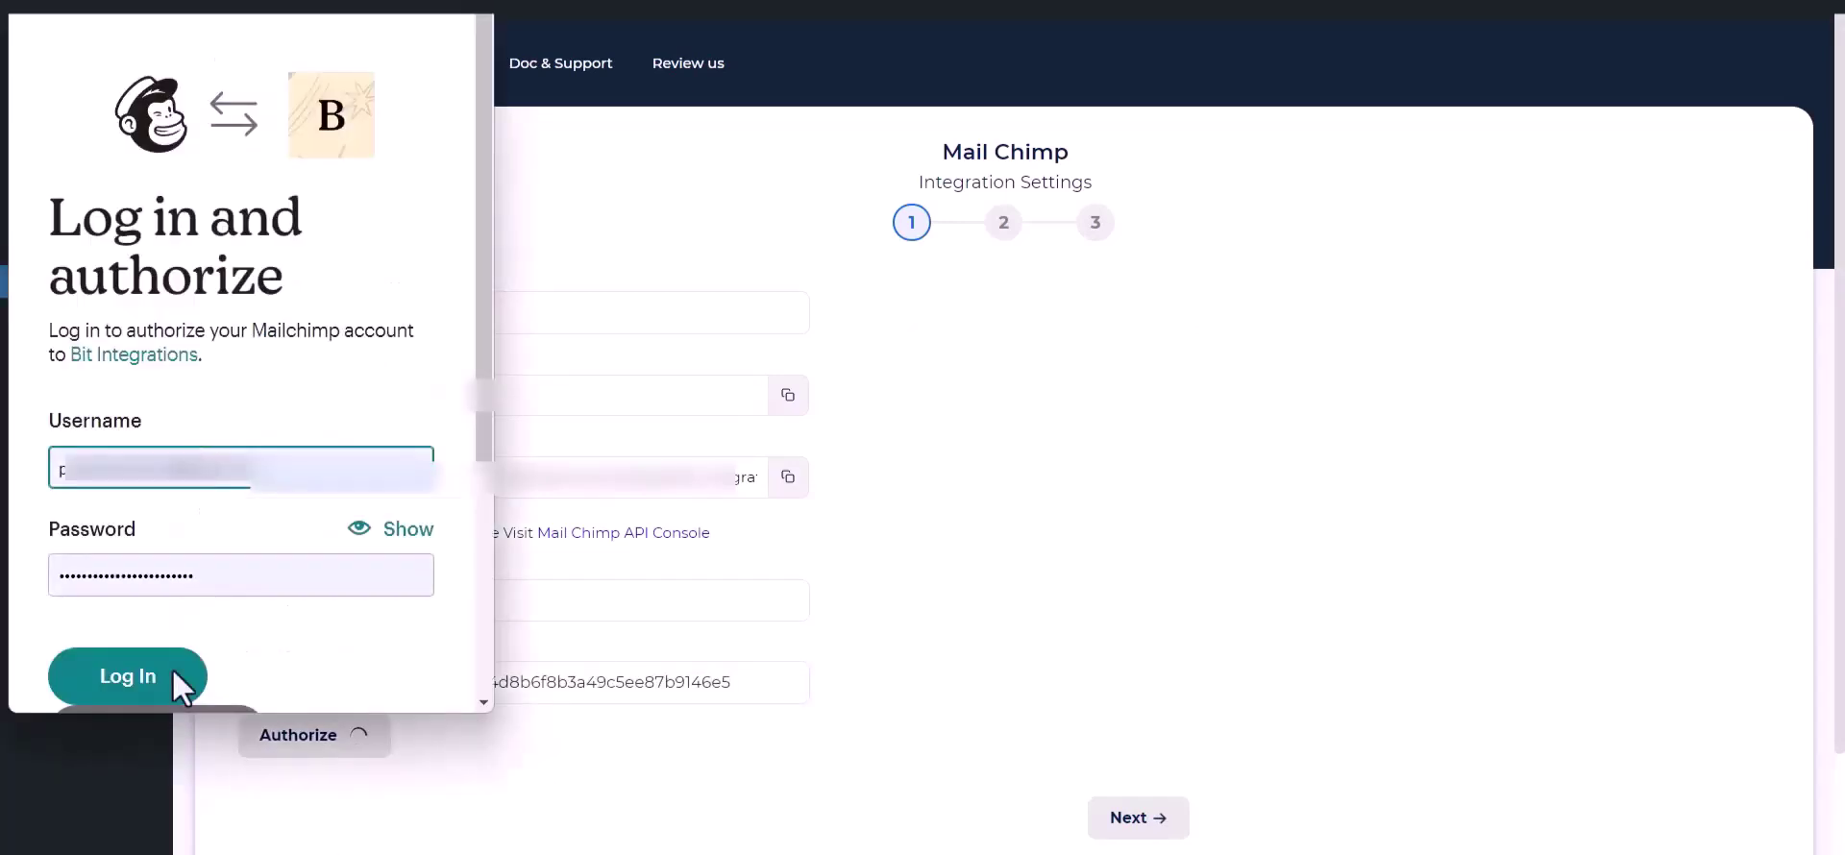
Step: Log in to Mailchimp and allow Bit Integrations access to the account
click(141, 682)
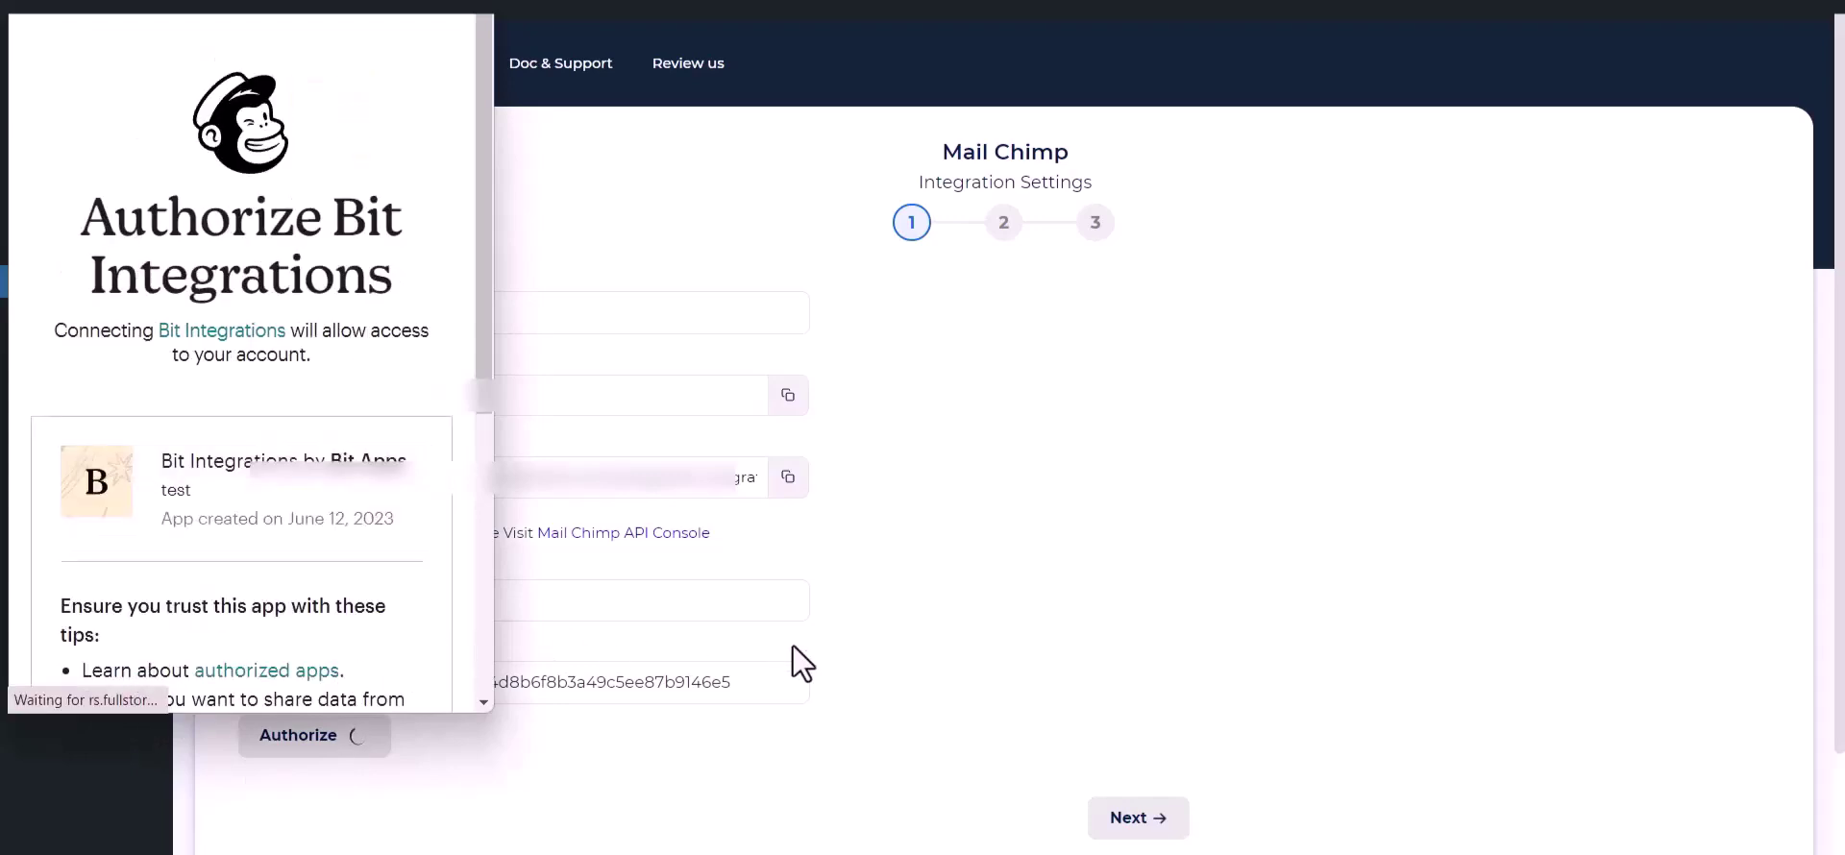
scroll(274, 528, down, 5)
click(60, 640)
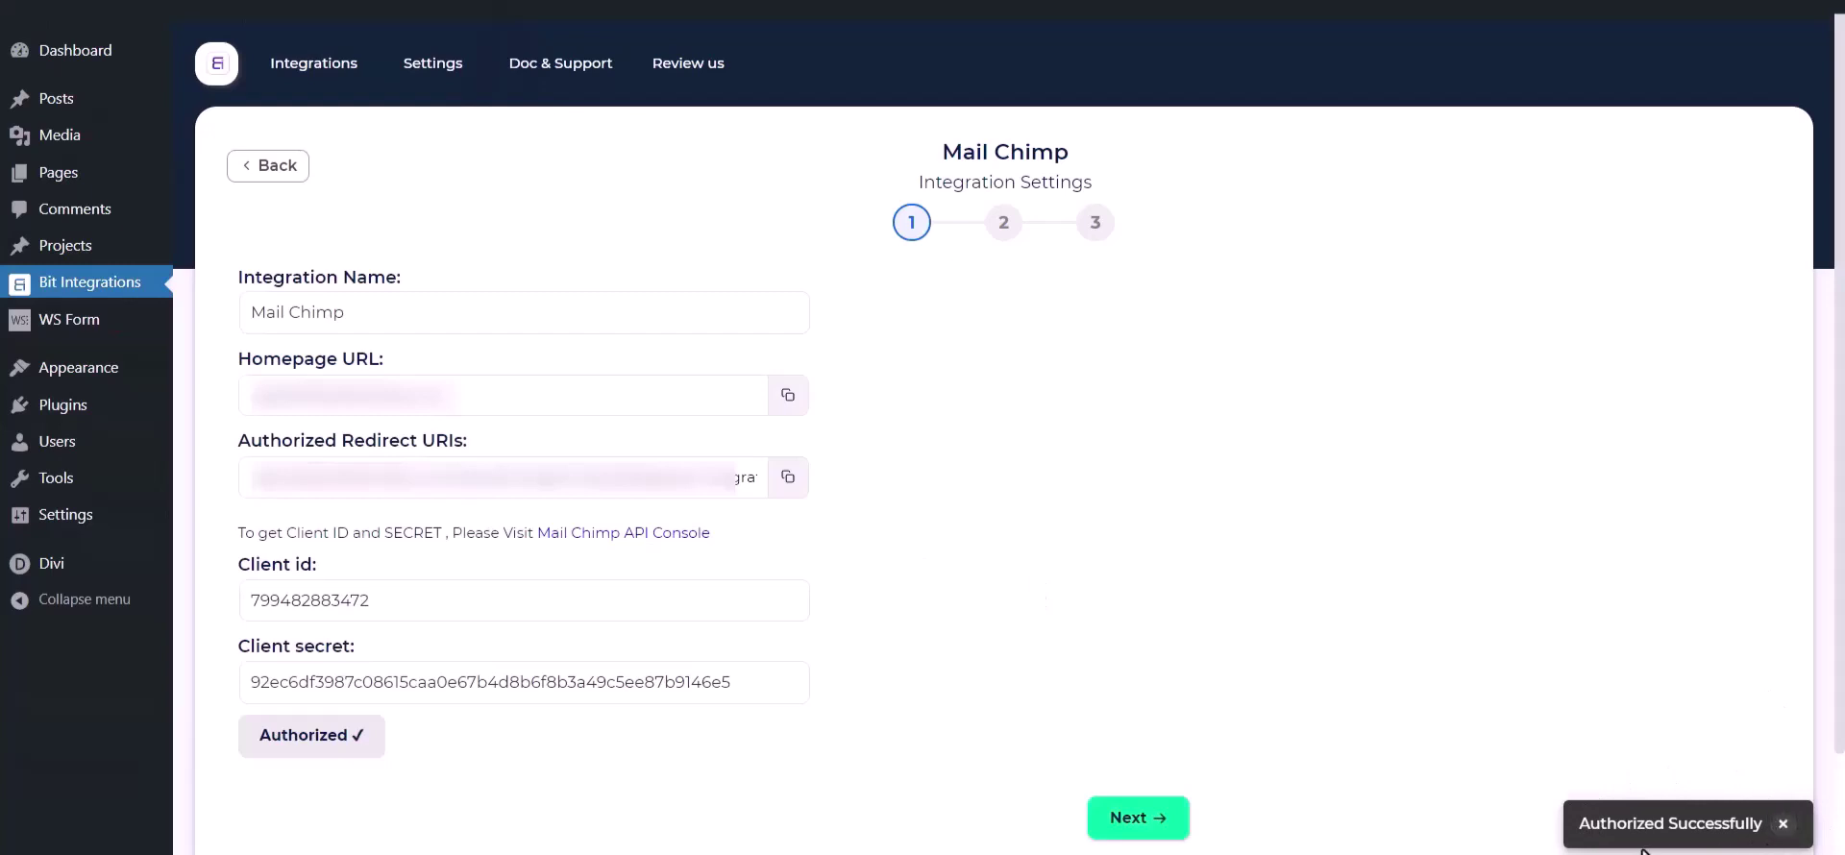
Step: Choose the Bit Integrations audience and add Tag - 1, Tag - 2 and Tag - 3
click(1159, 825)
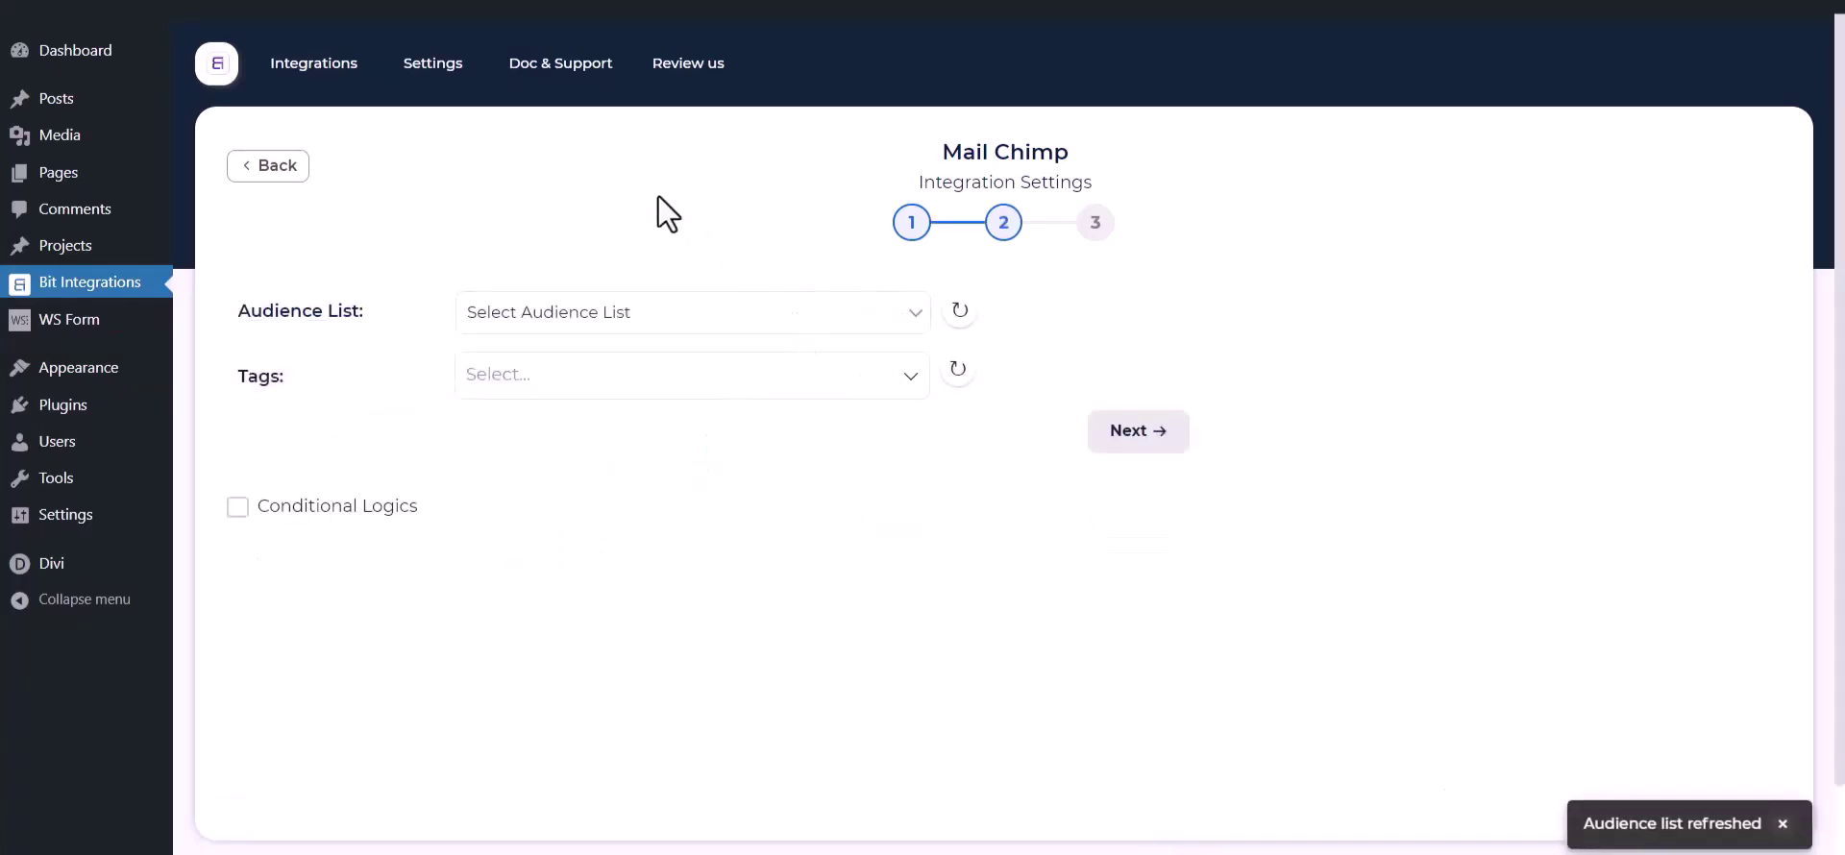
click(588, 321)
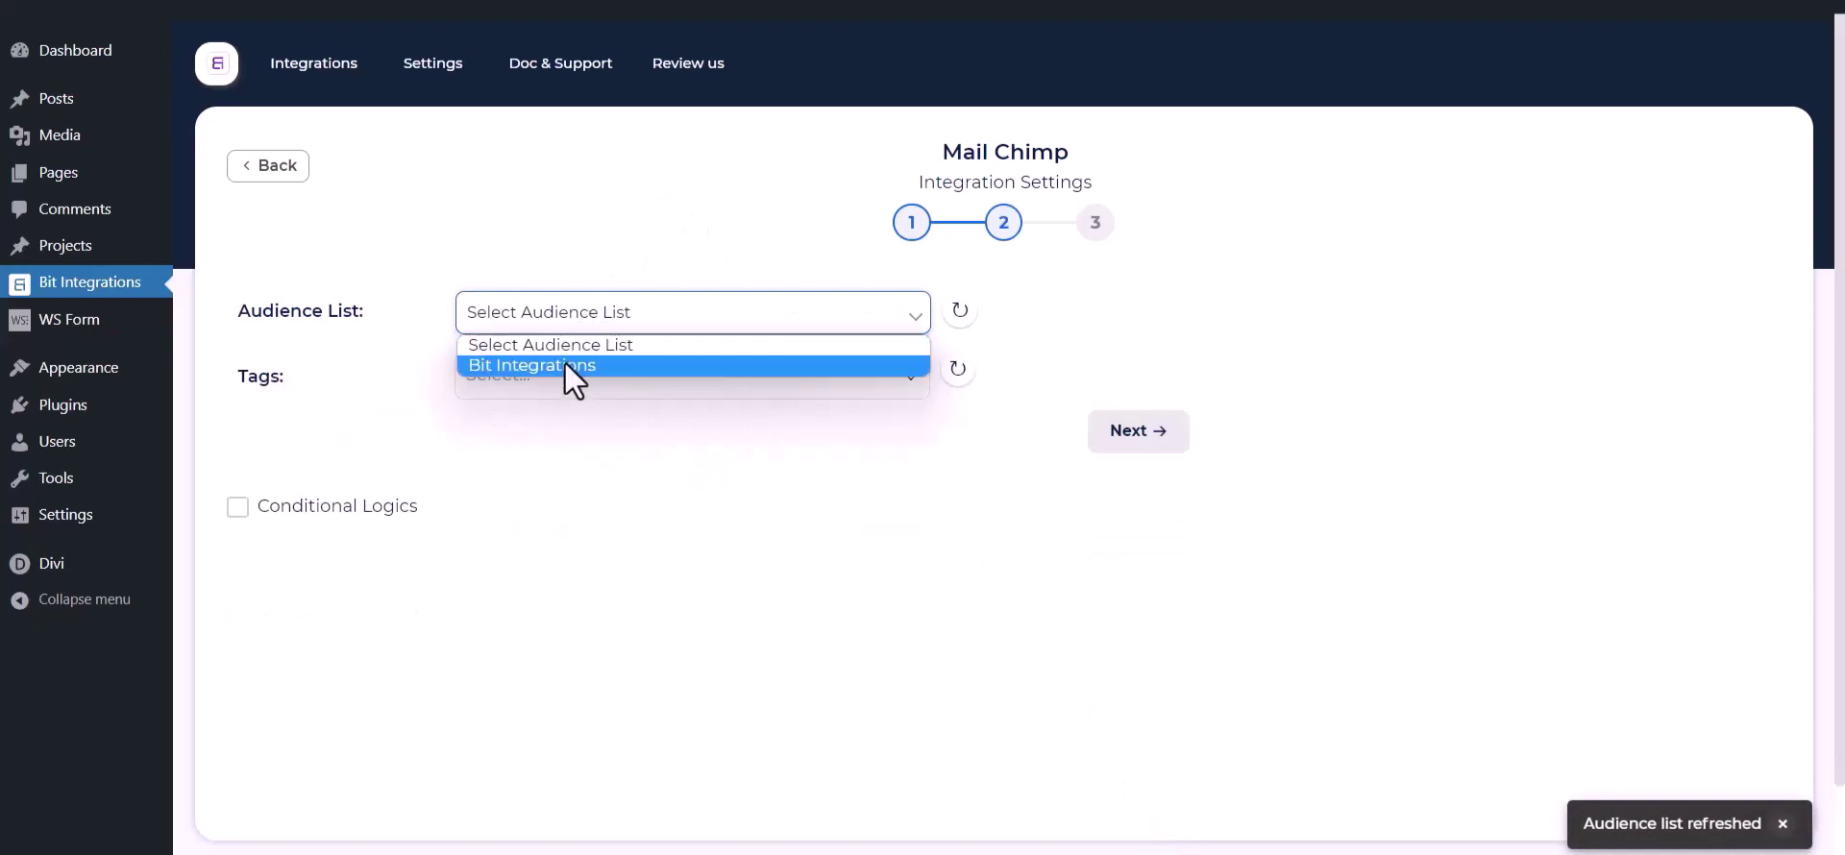
click(555, 372)
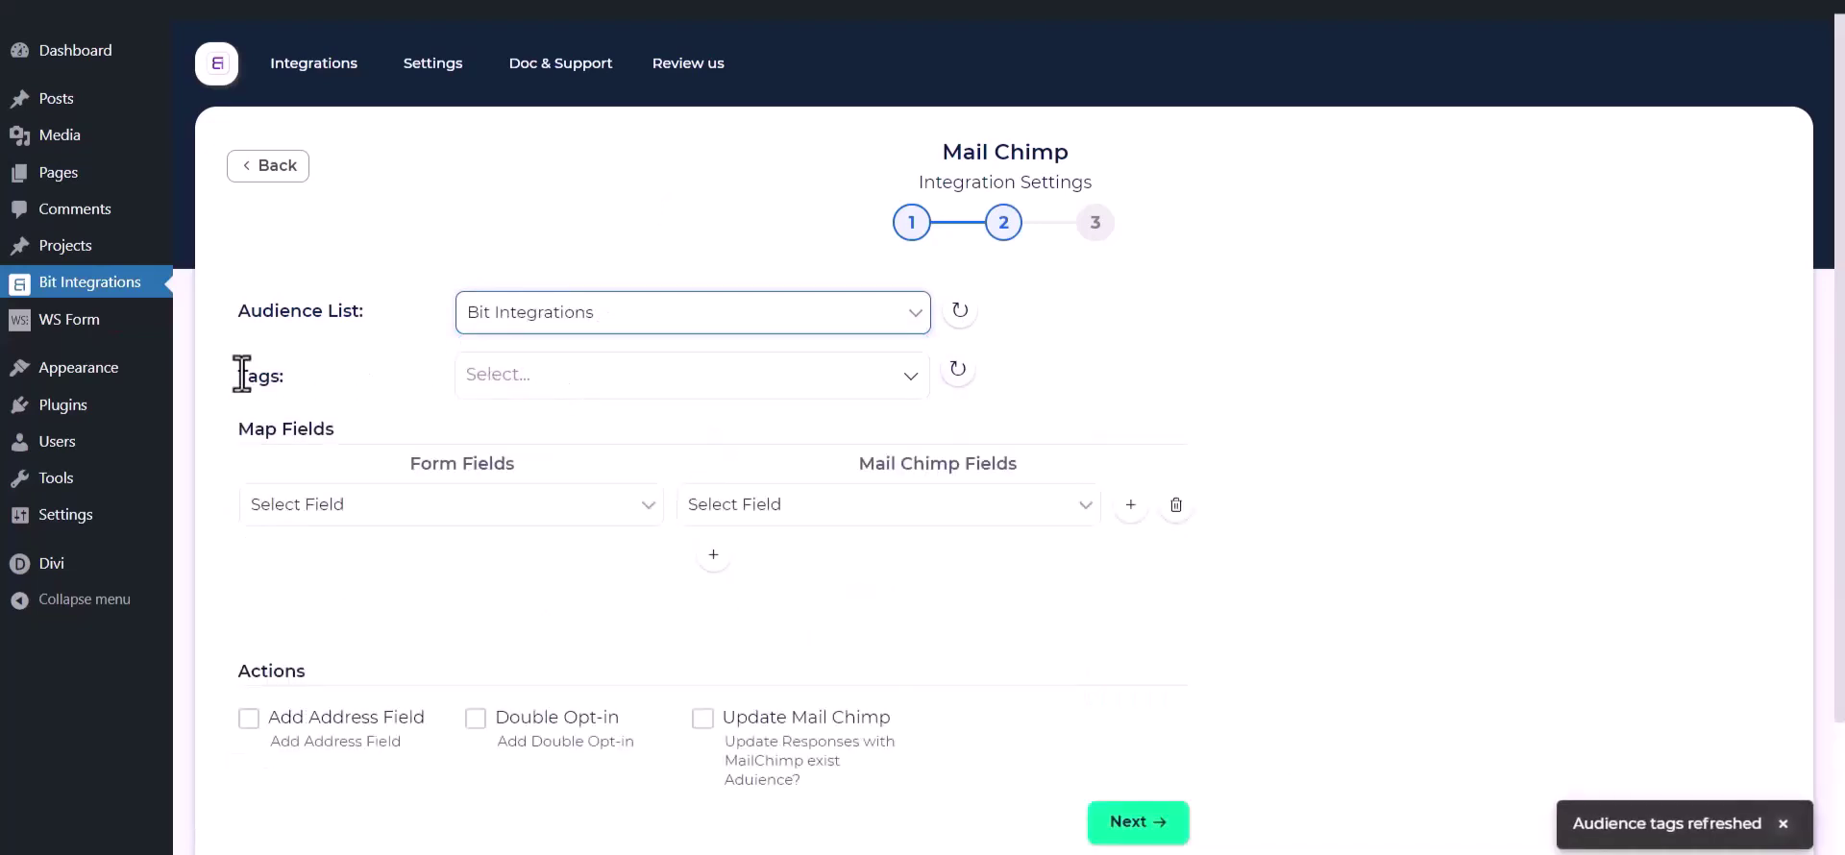
click(568, 389)
click(531, 427)
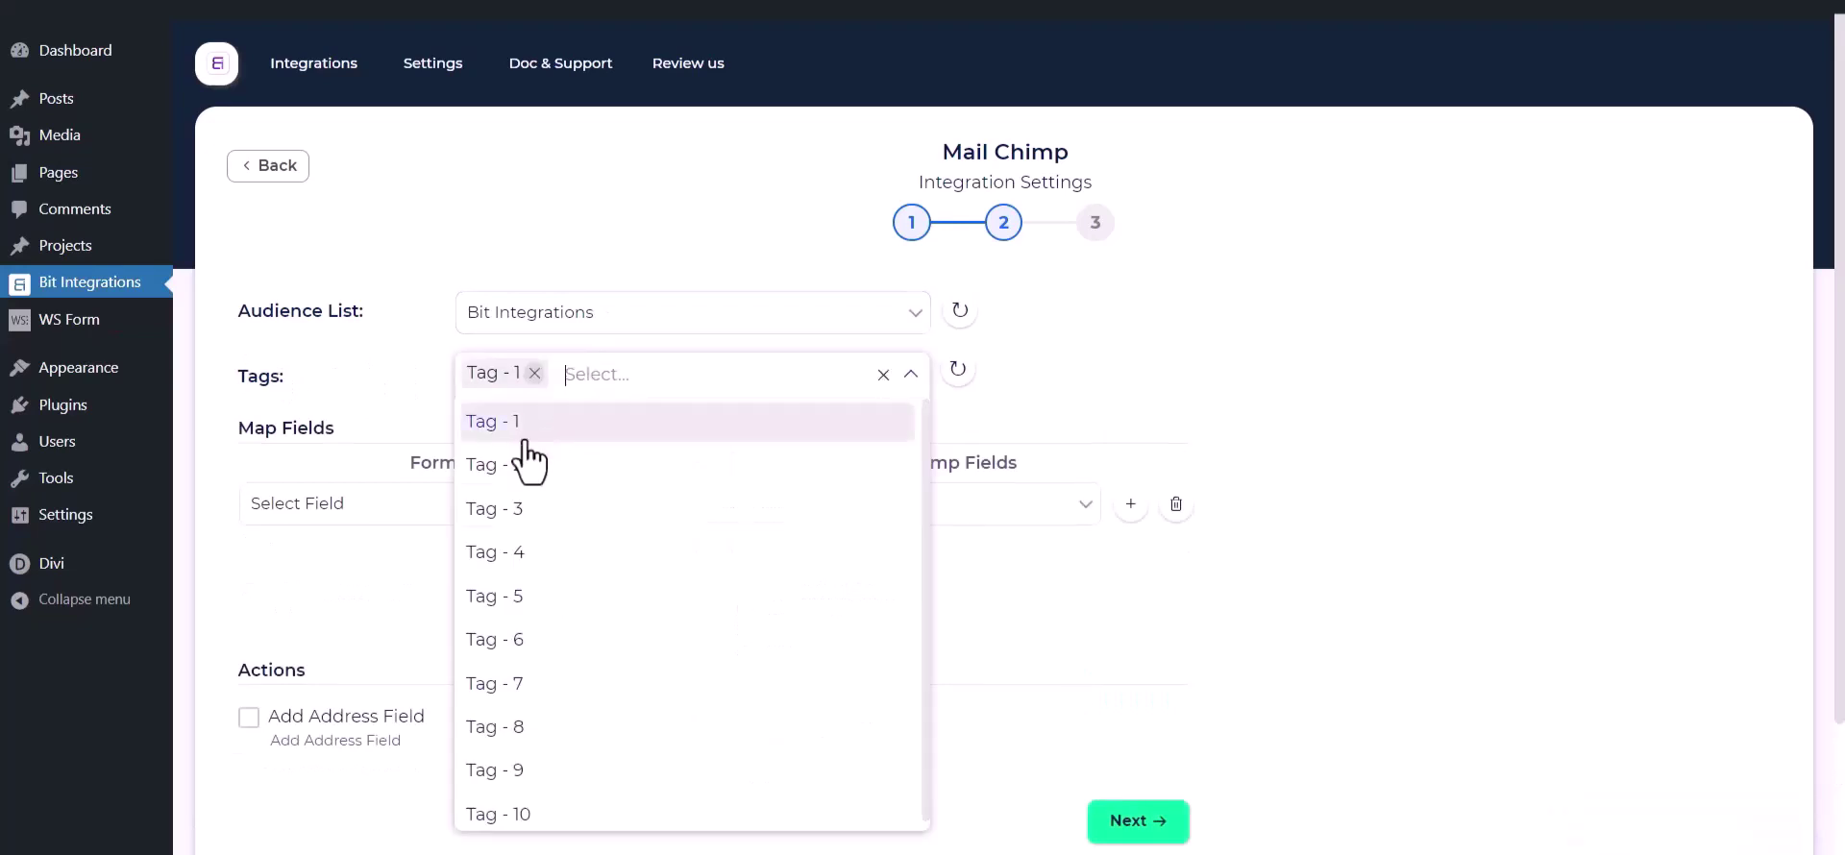
click(522, 469)
click(519, 509)
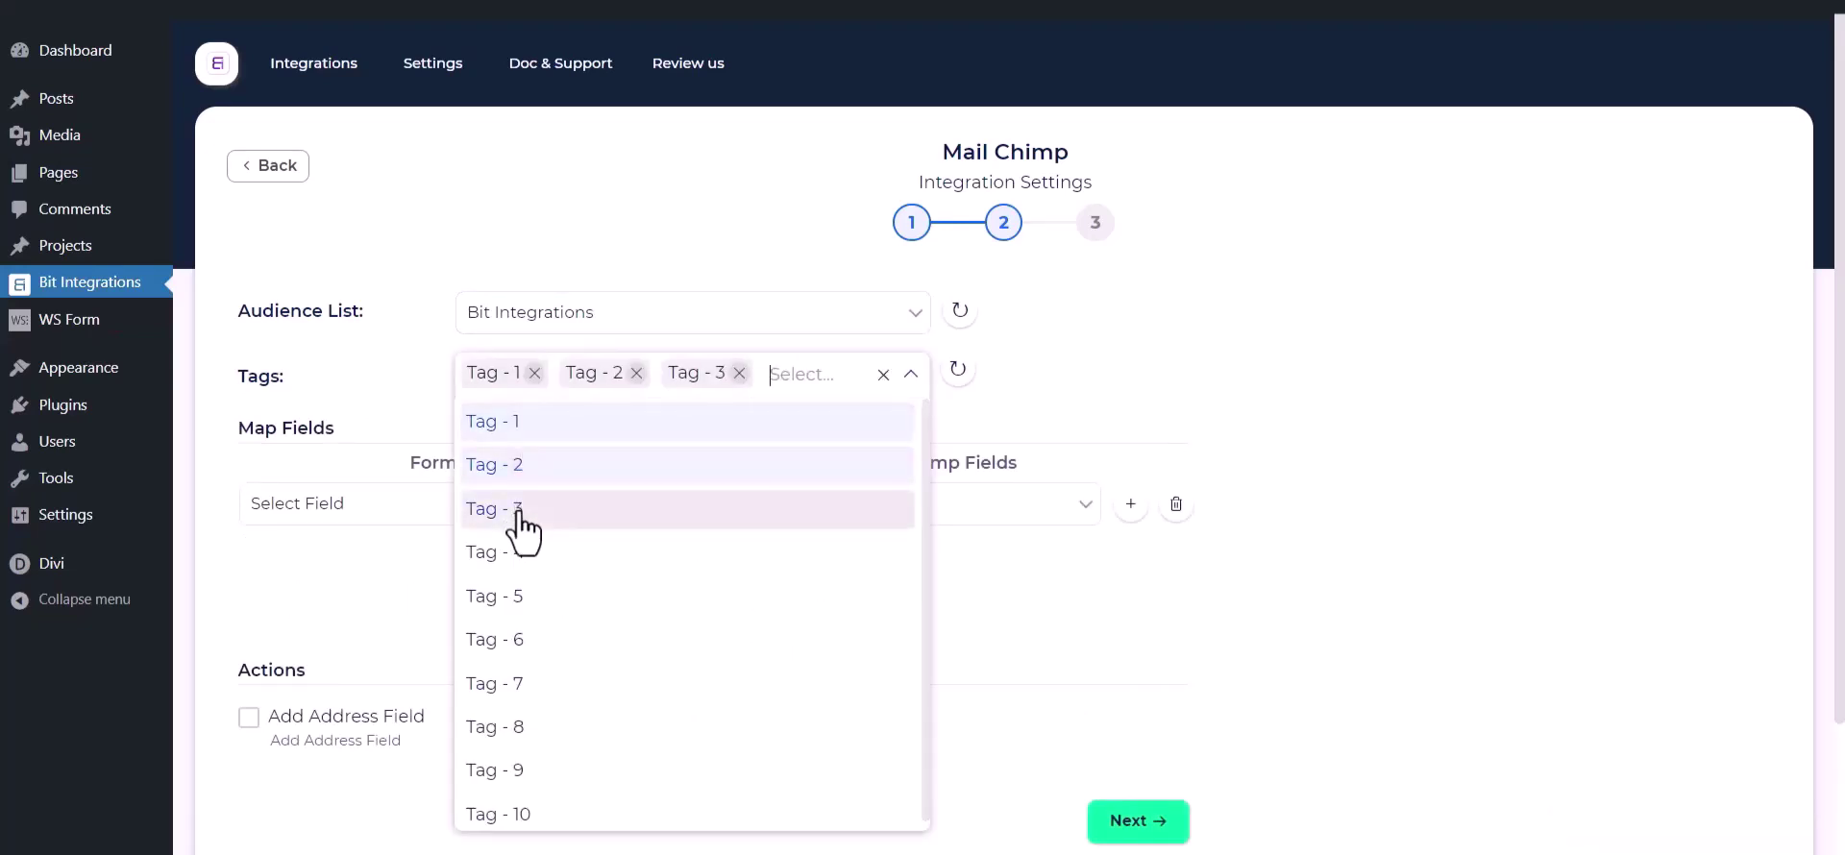
click(355, 364)
Step: Map the form's First Name field to Mailchimp's First Name
scroll(359, 371, down, 1)
scroll(359, 371, down, 1)
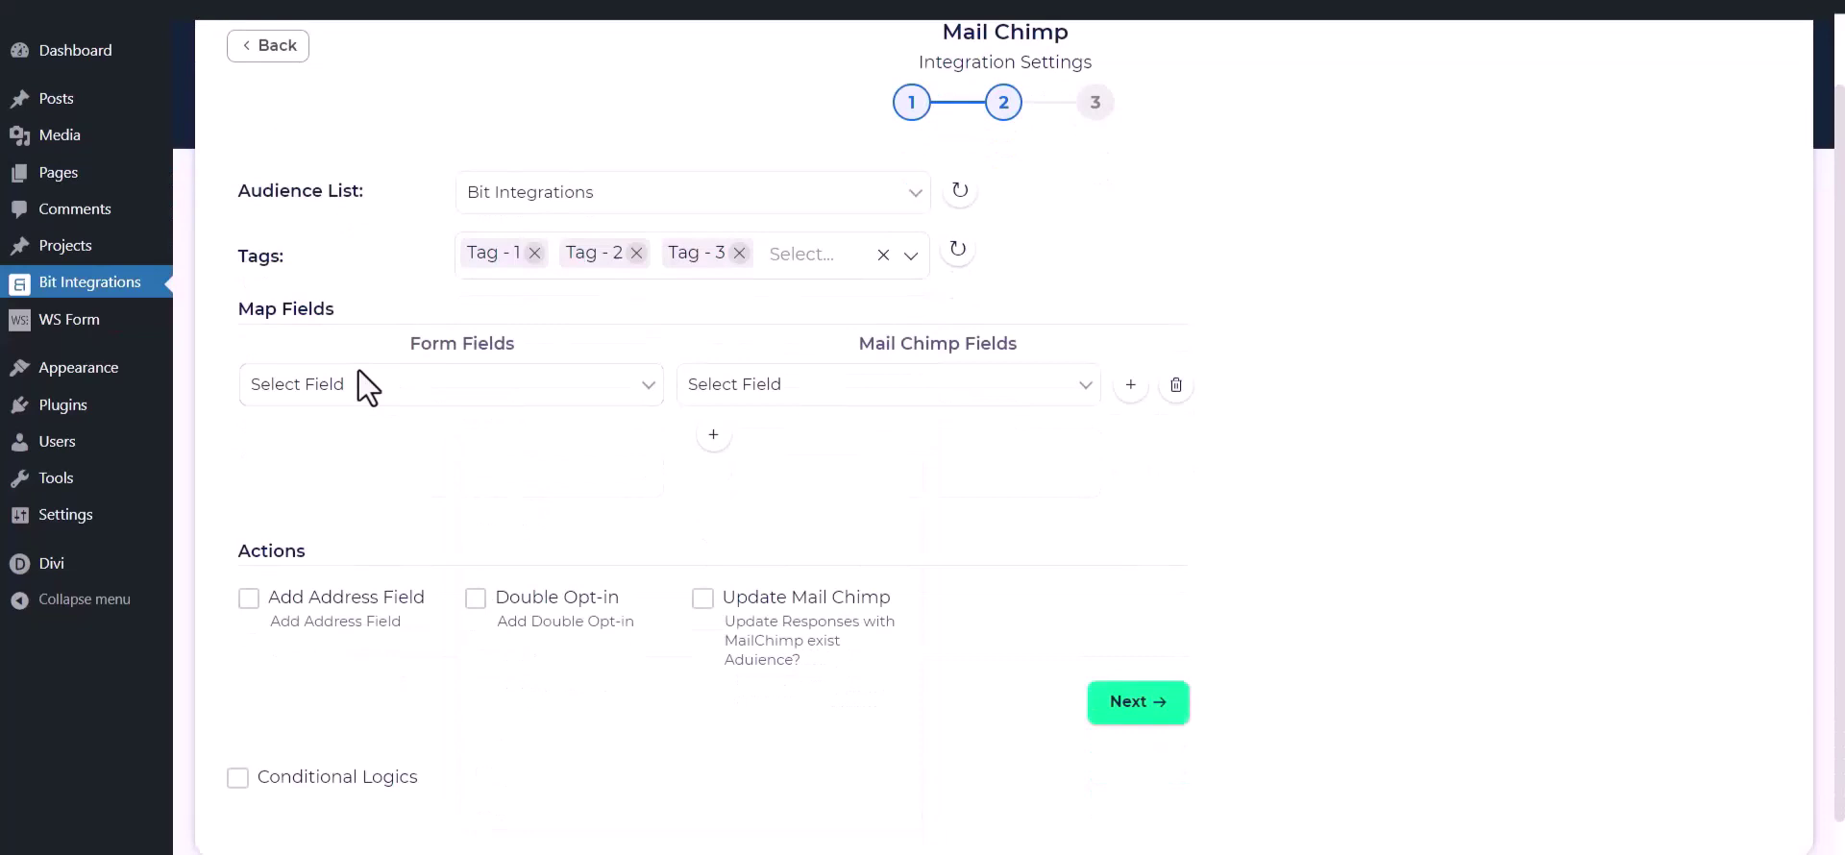
click(413, 394)
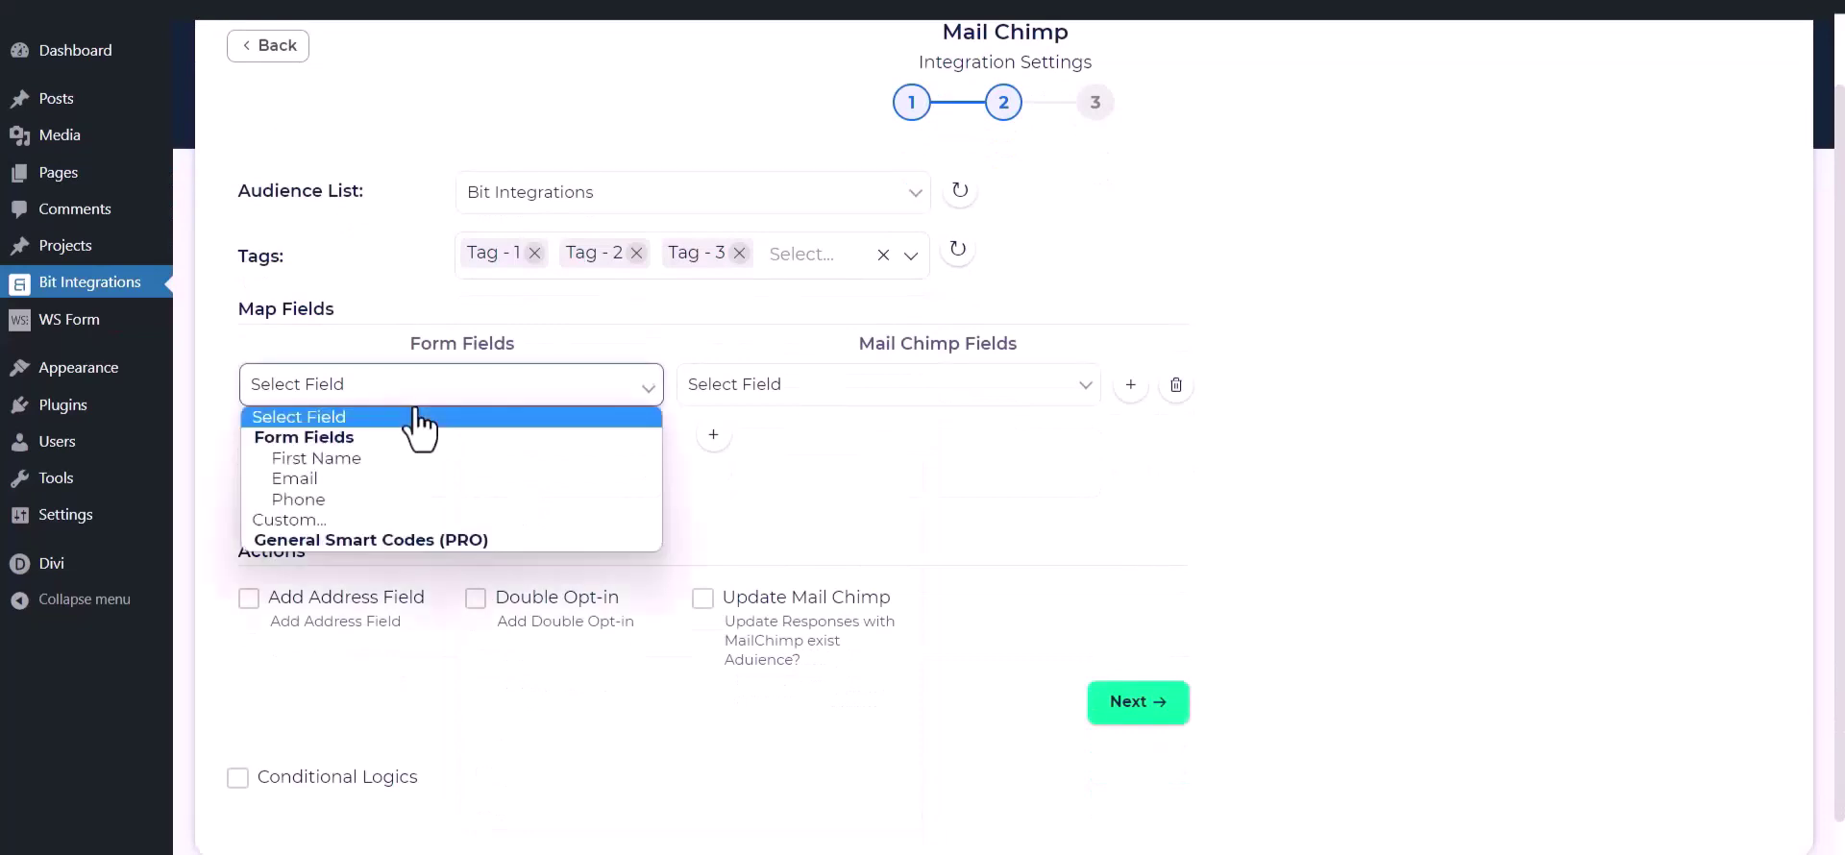
click(359, 462)
click(741, 389)
click(759, 462)
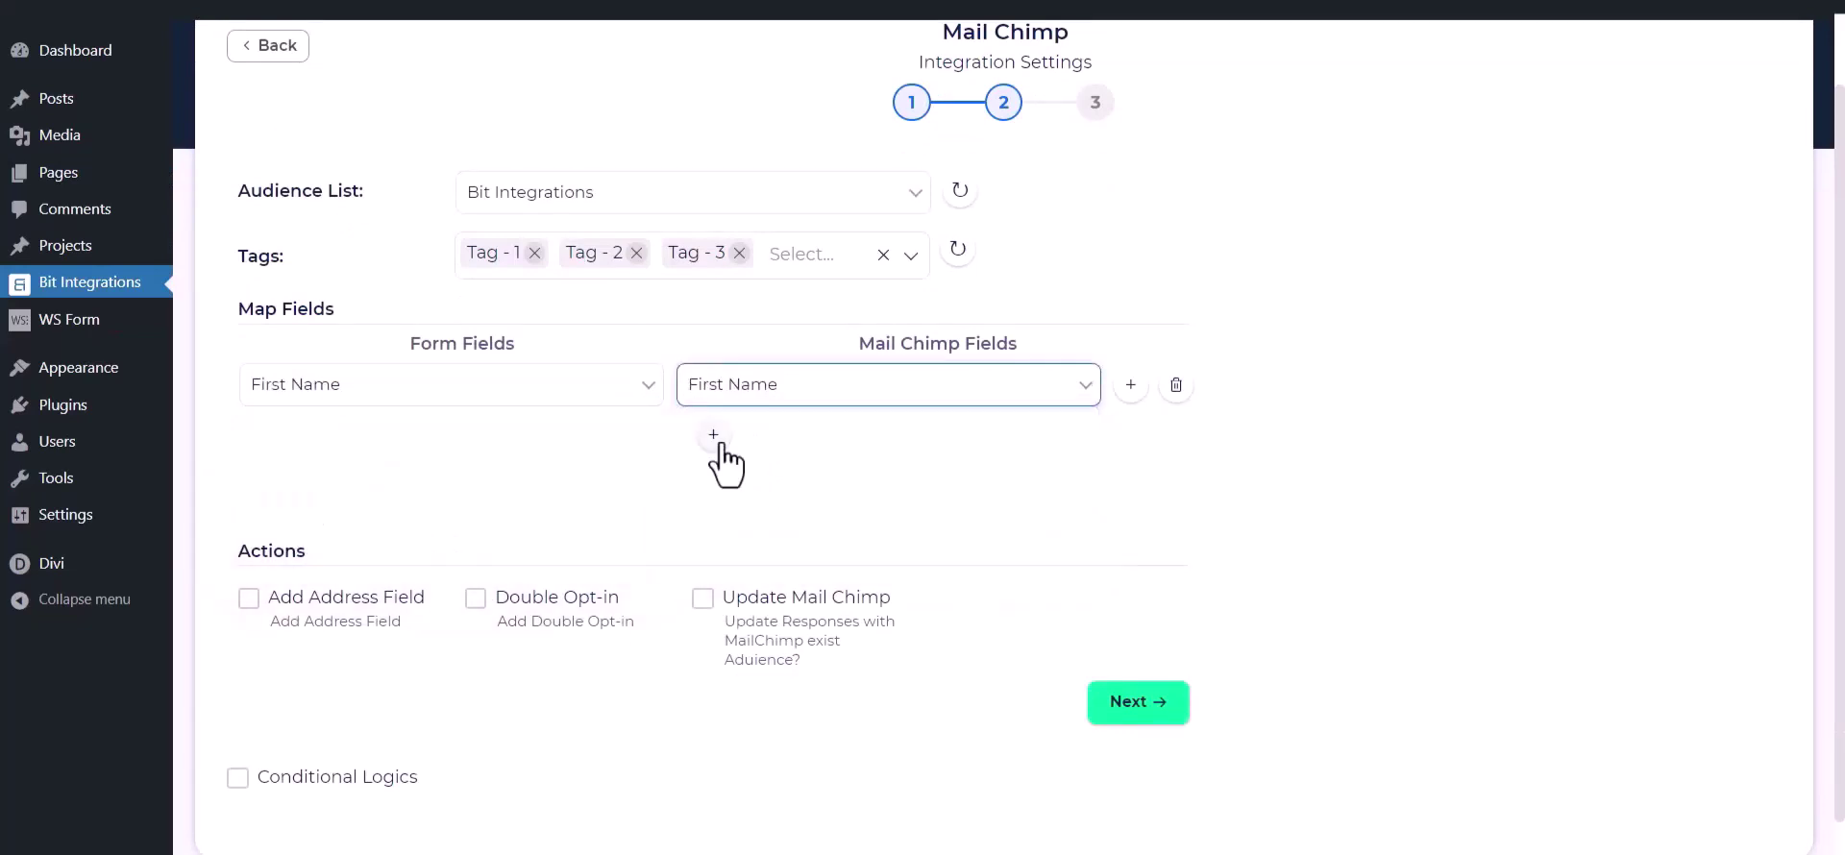
Step: Add mappings for Email to Email and Phone to Phone Number
click(713, 434)
click(586, 439)
click(421, 536)
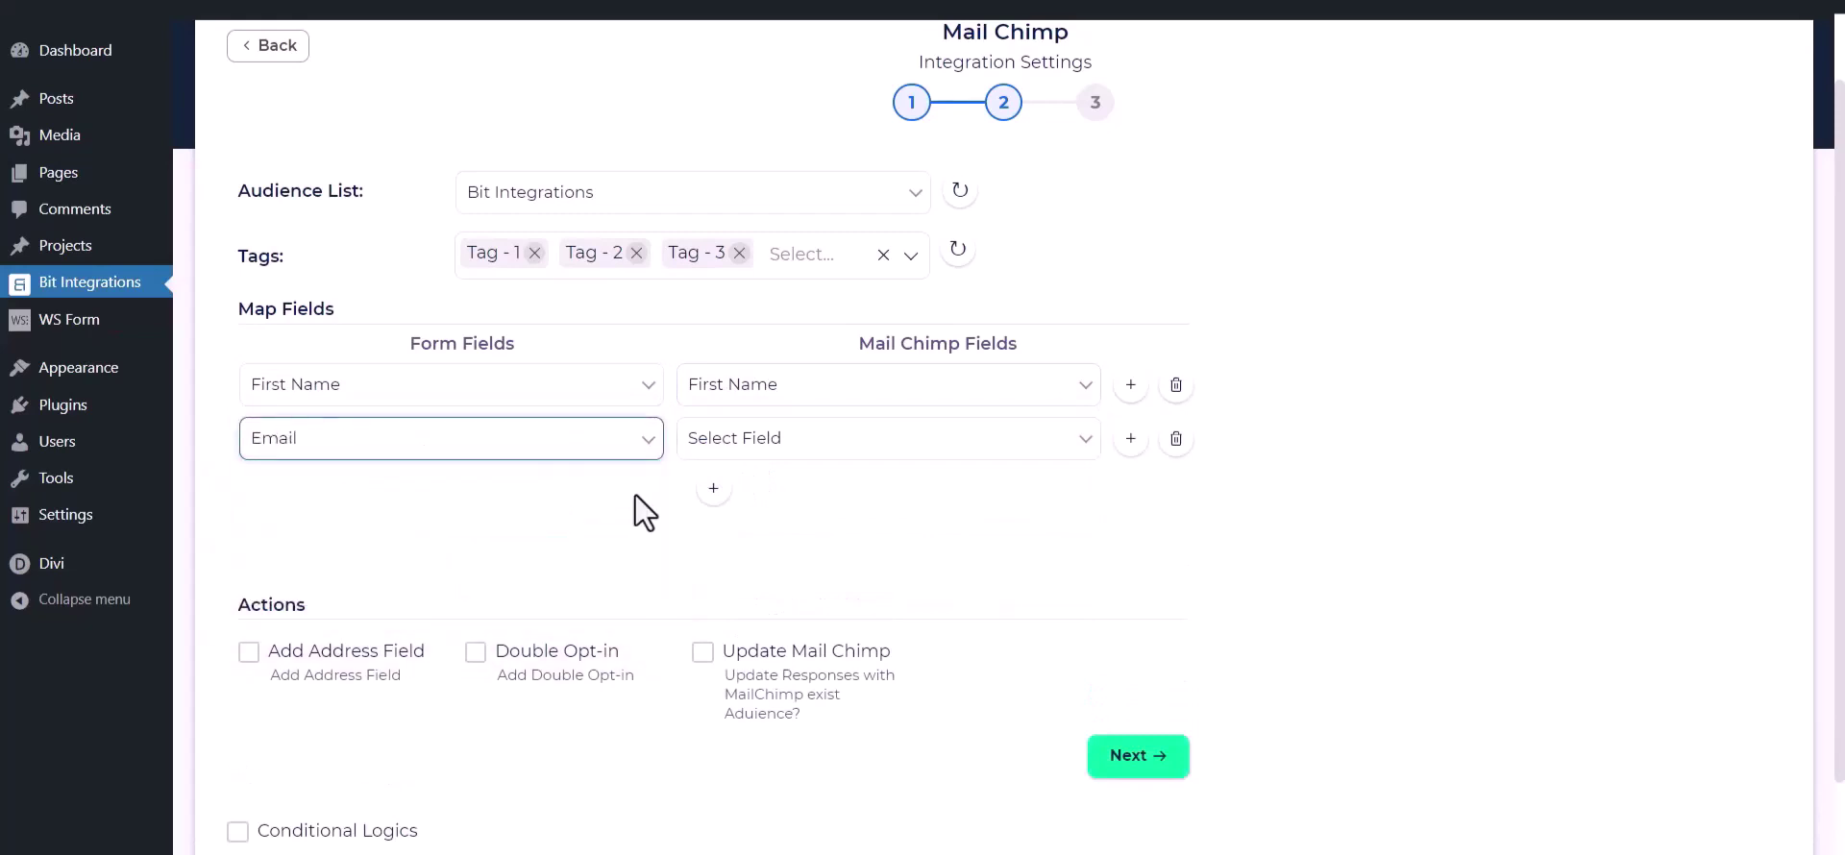
click(760, 439)
click(709, 574)
click(713, 488)
click(598, 495)
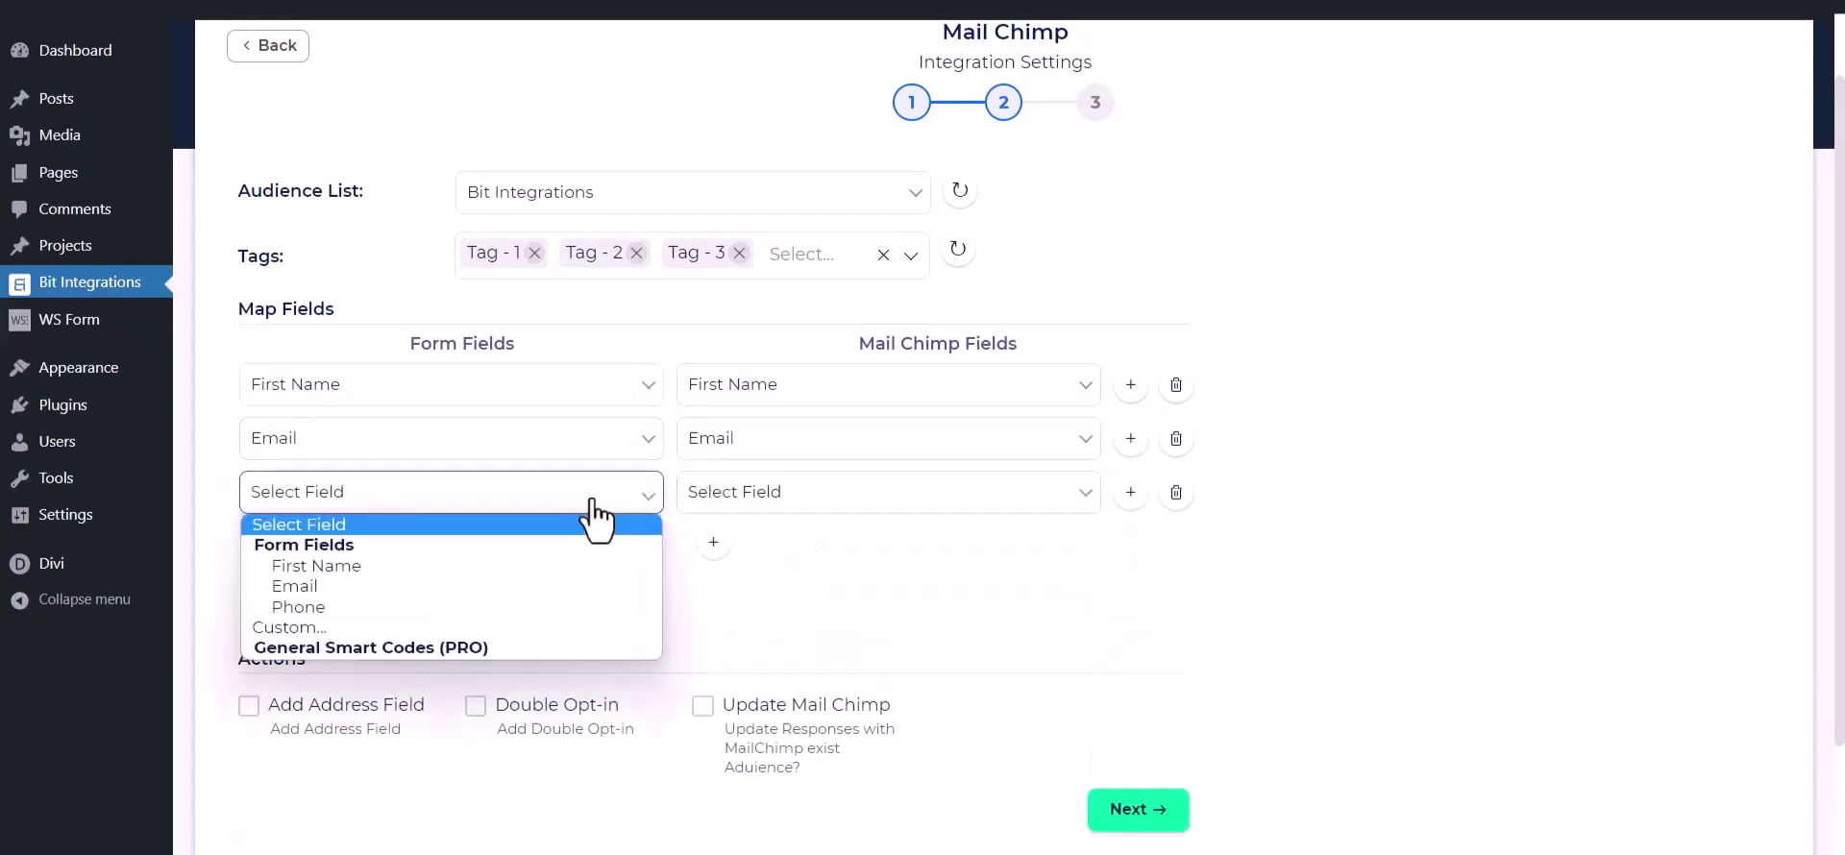
click(453, 606)
click(827, 498)
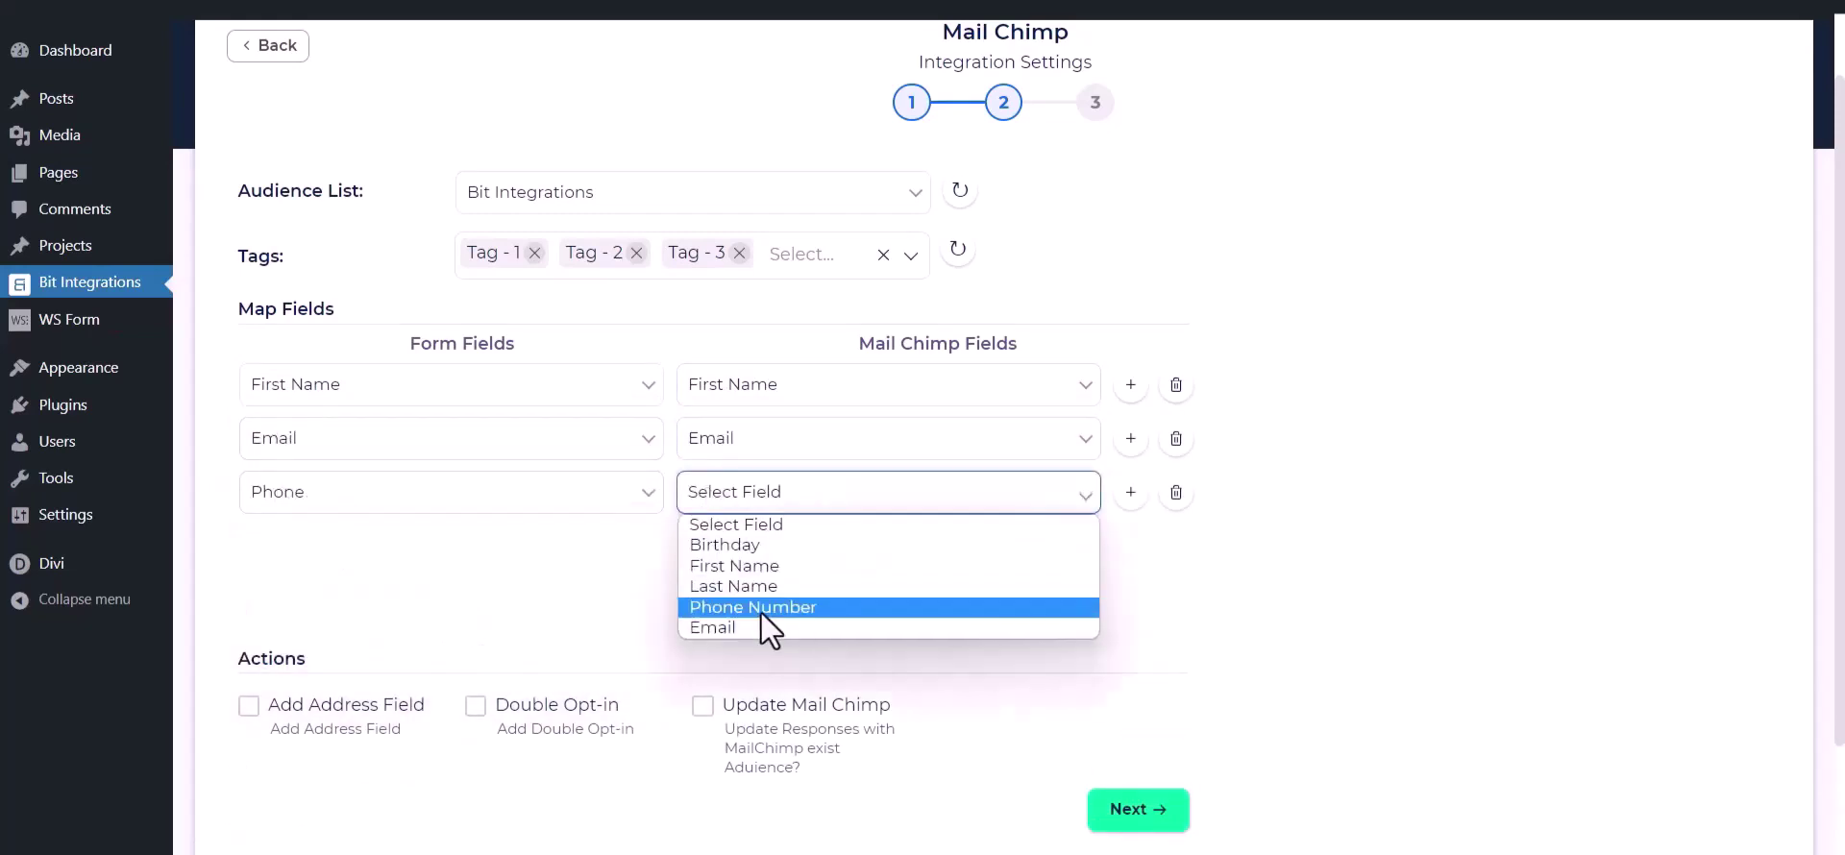
click(761, 612)
scroll(793, 544, down, 2)
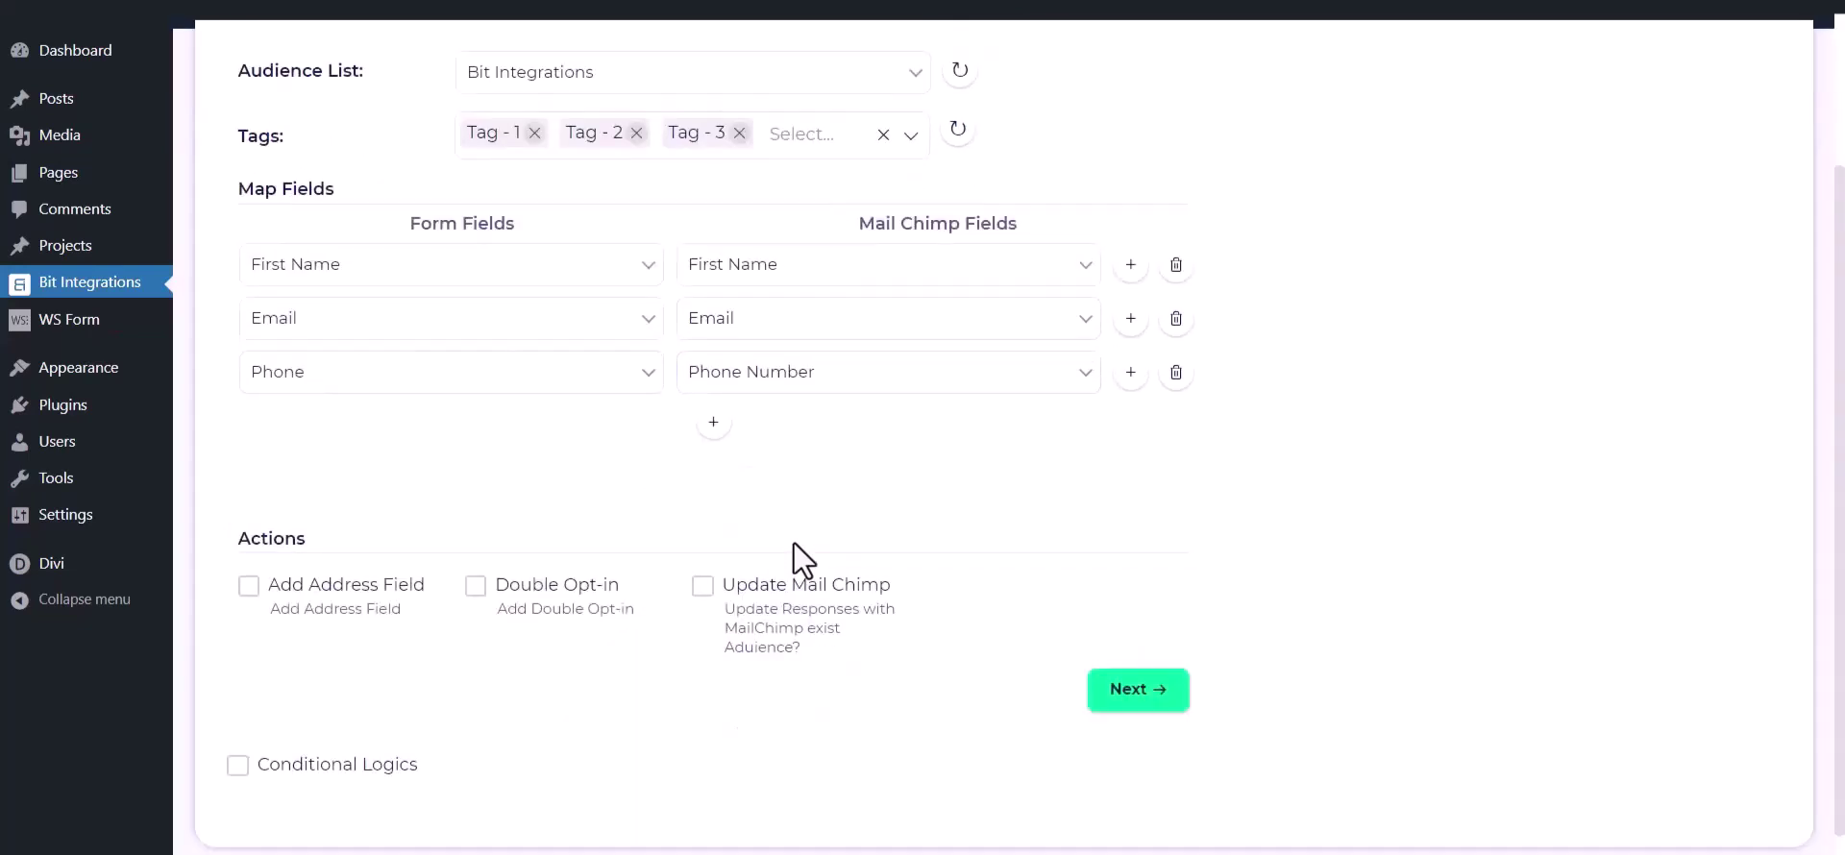
Step: Leave Address Field, Double Opt-in, Update Mail Chimp and Conditional Logics off, then finish and save
click(247, 586)
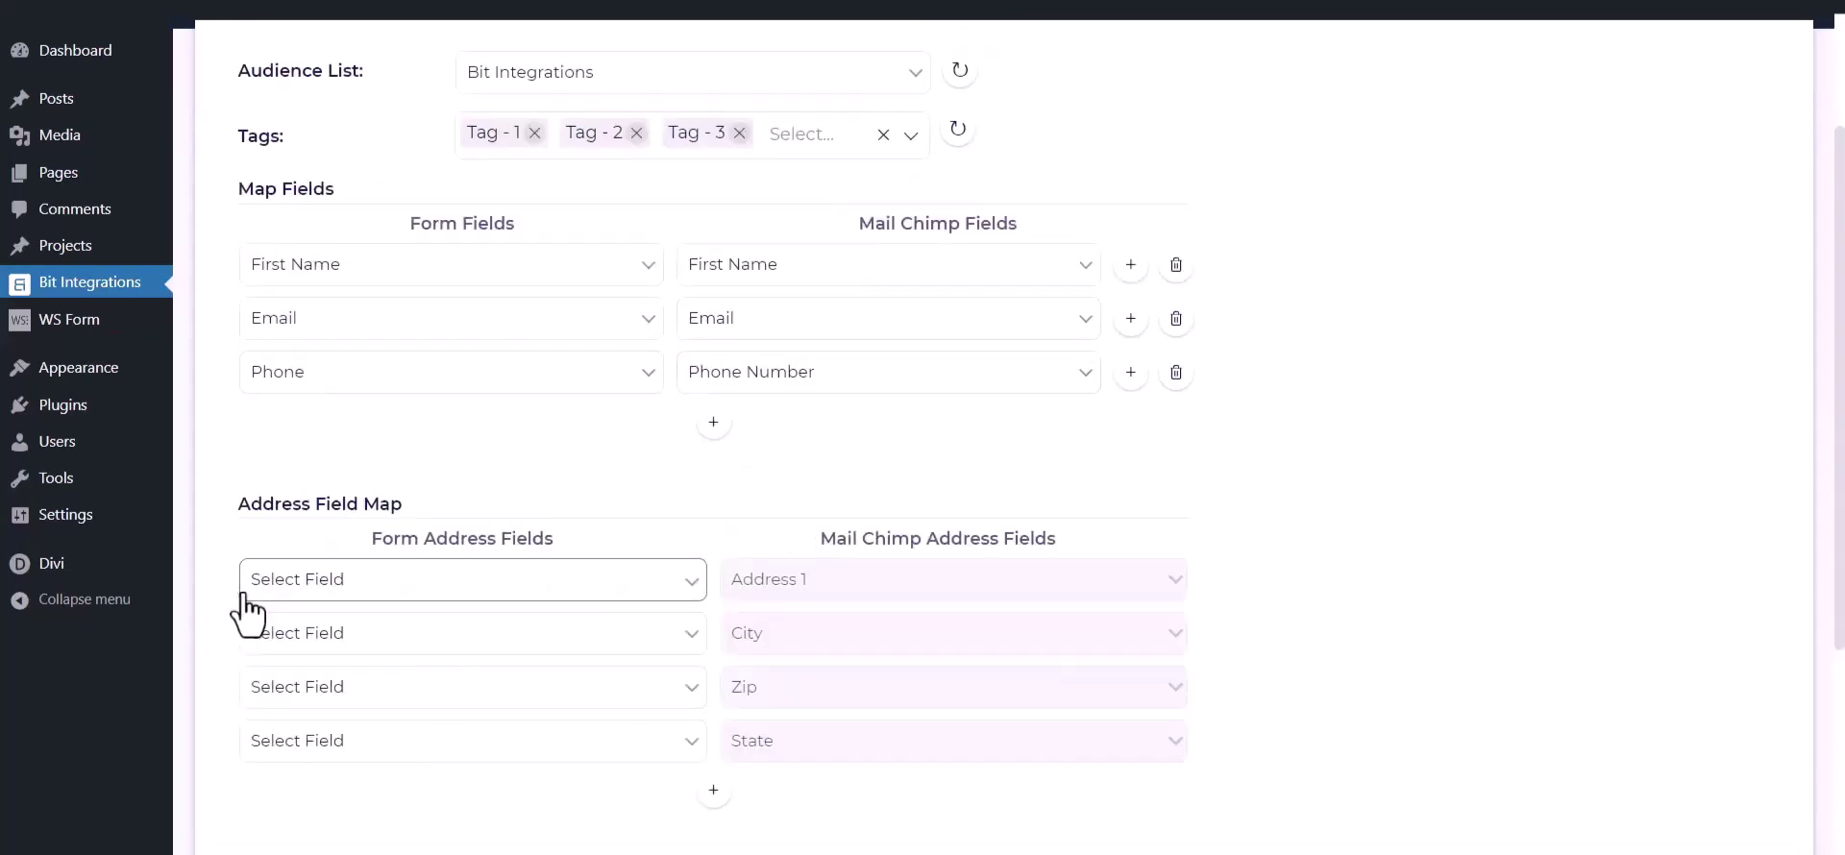
scroll(248, 611, down, 3)
click(250, 685)
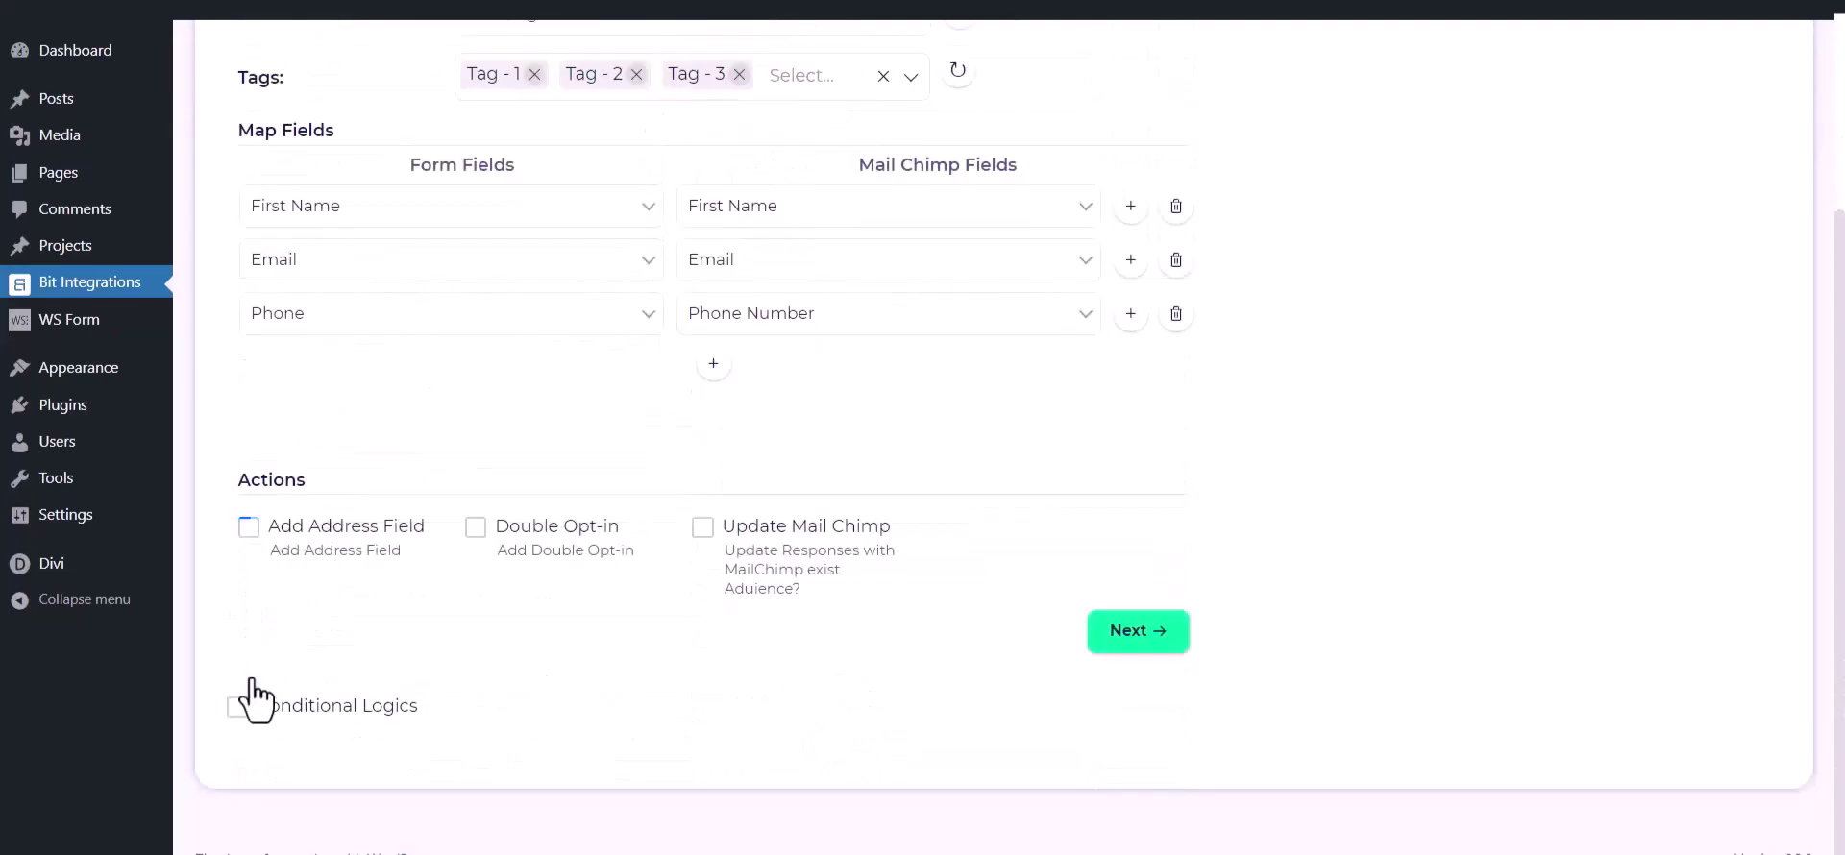
click(475, 527)
click(478, 530)
click(703, 531)
click(703, 530)
click(237, 707)
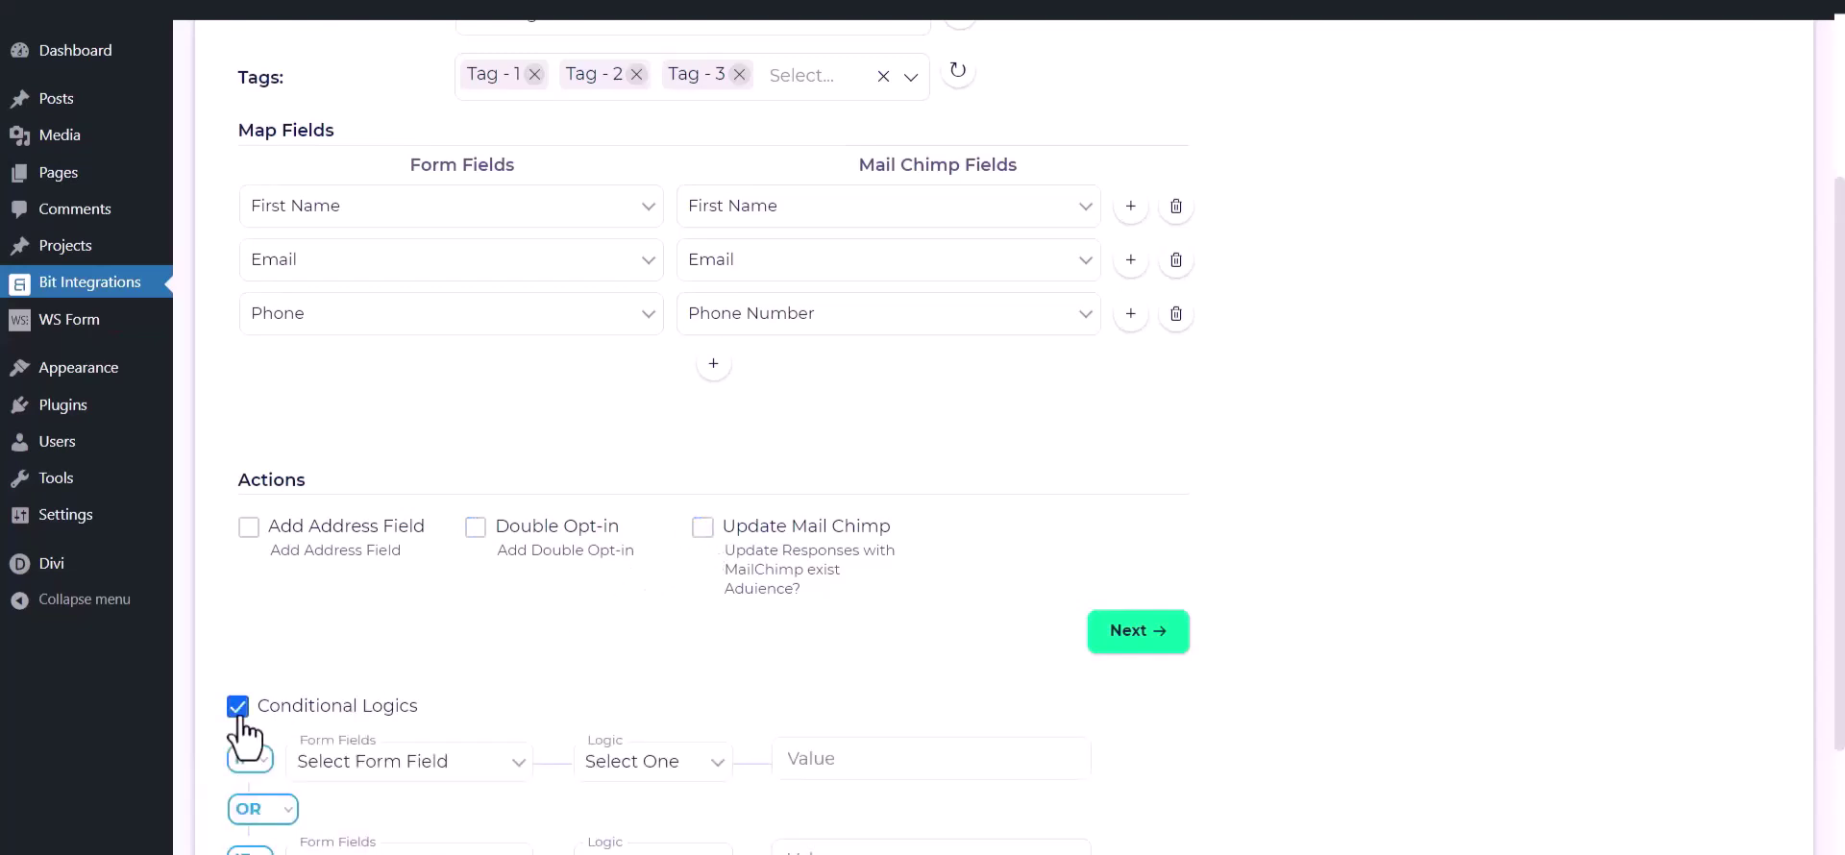
scroll(243, 735, down, 1)
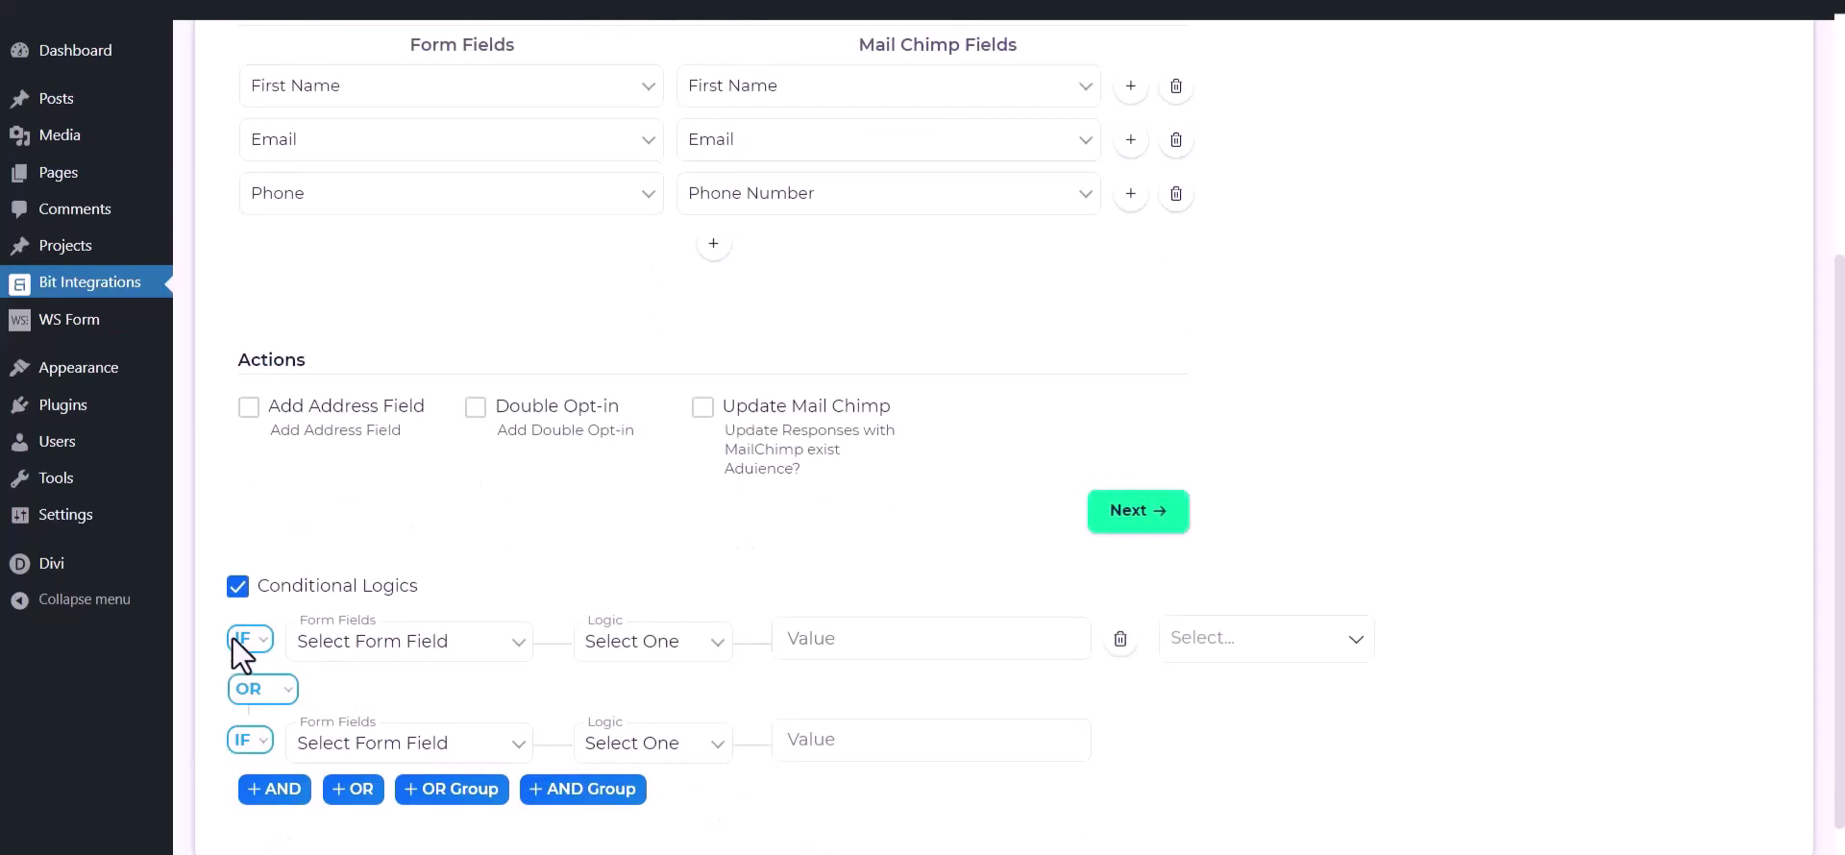
click(236, 588)
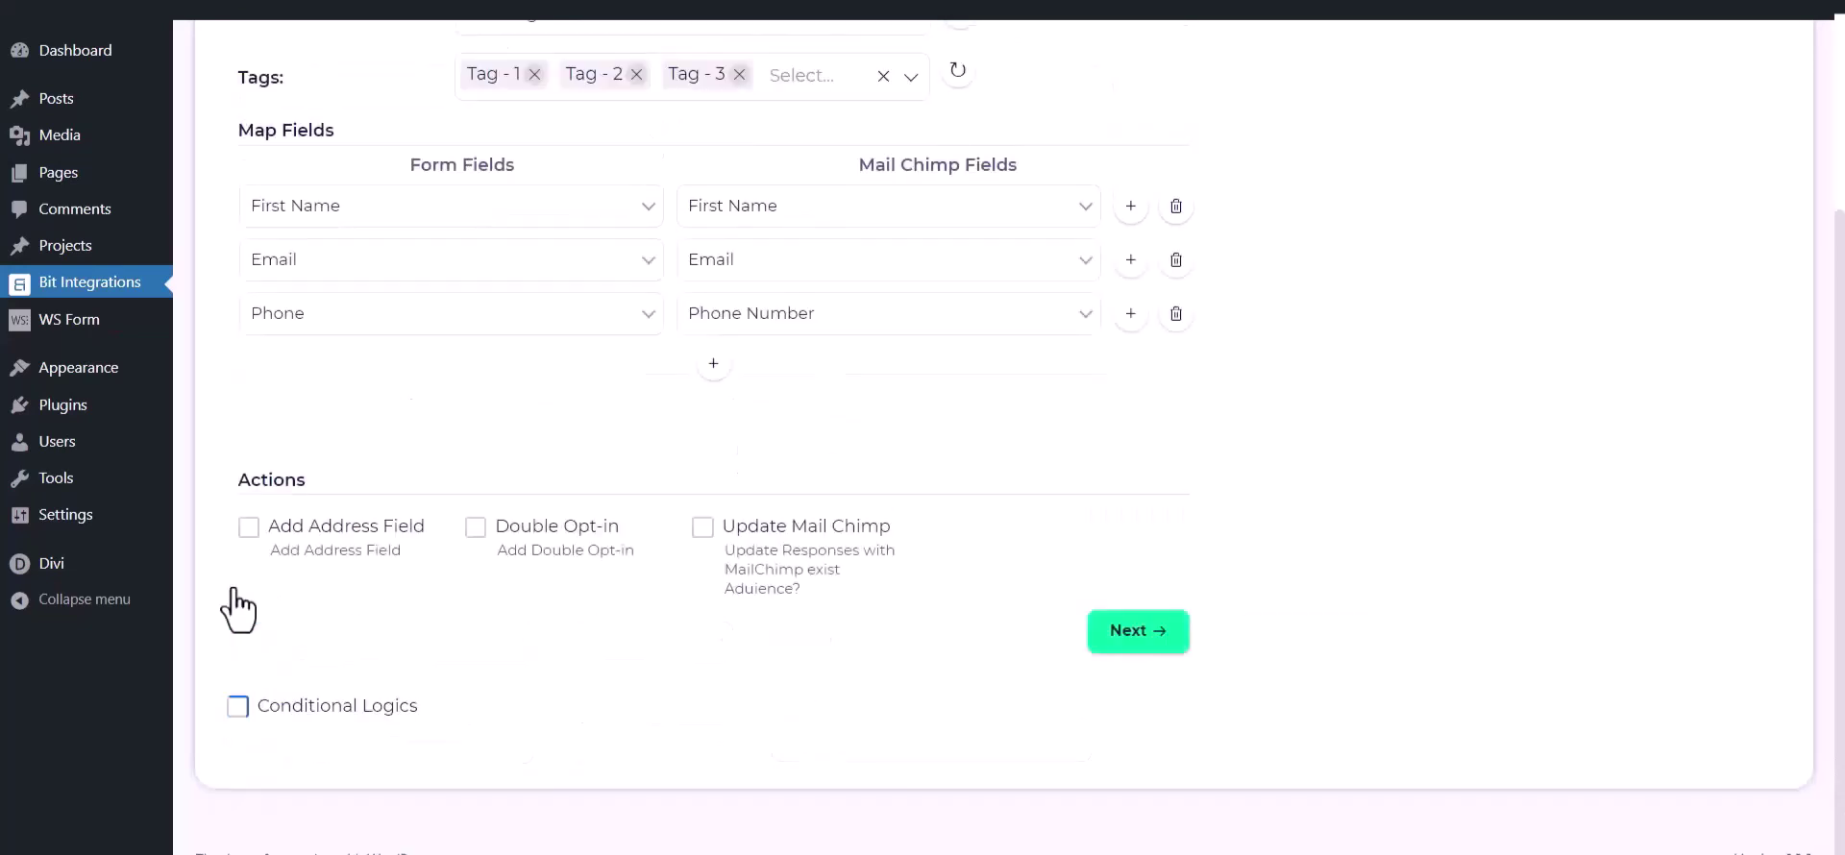
click(1161, 633)
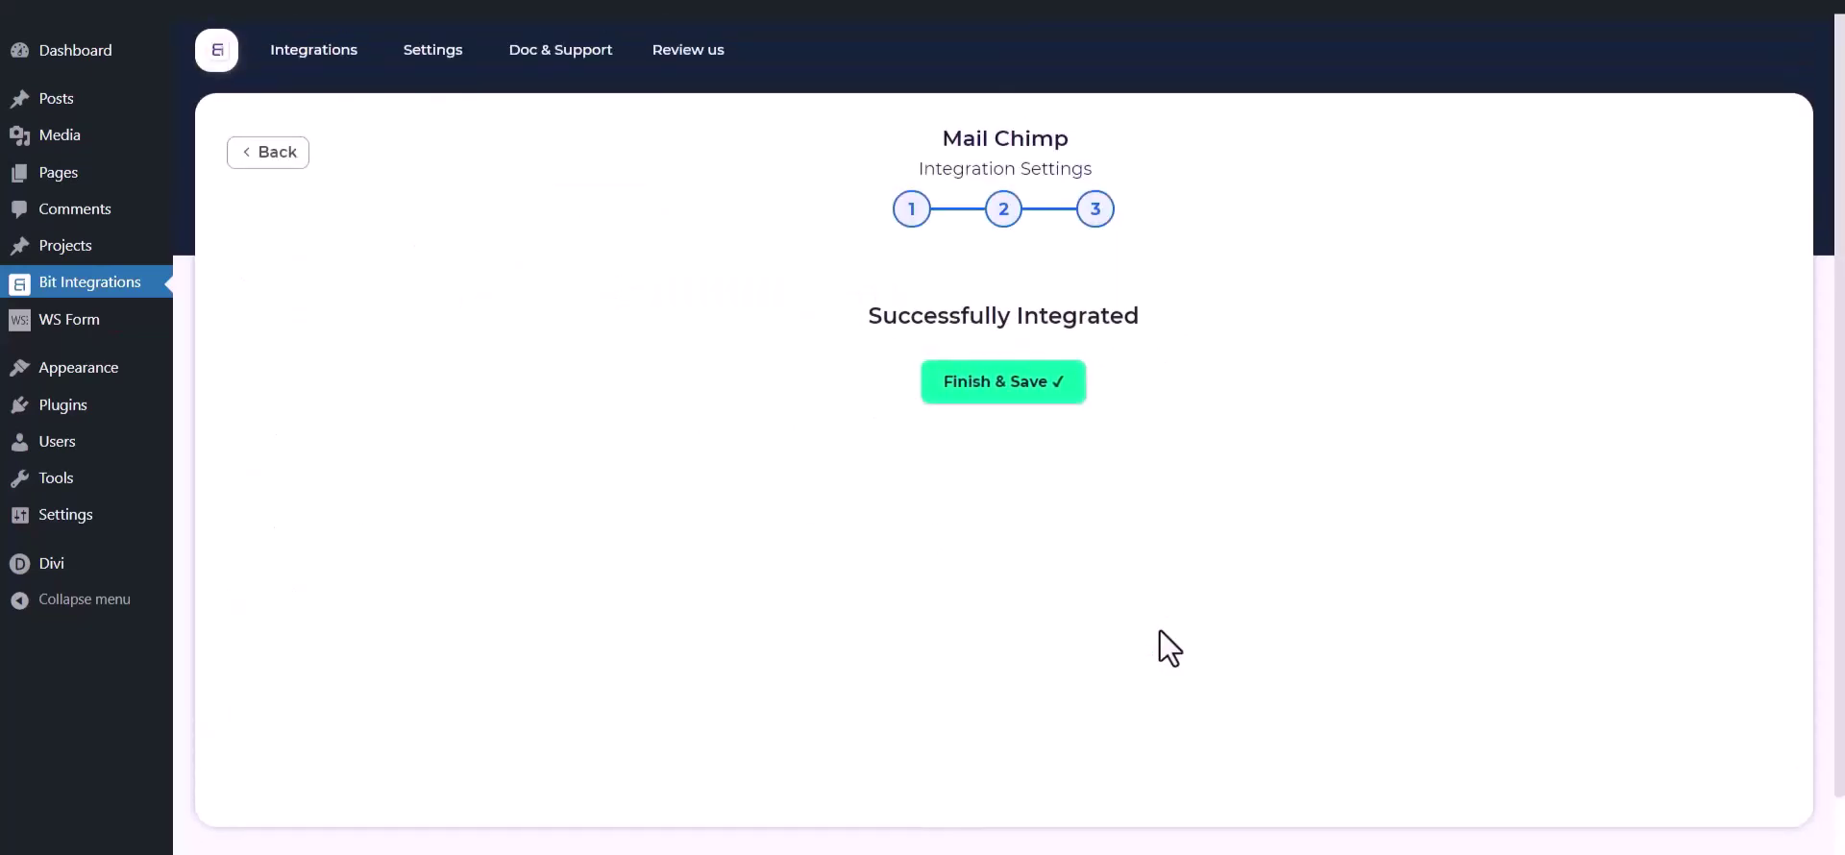
click(991, 408)
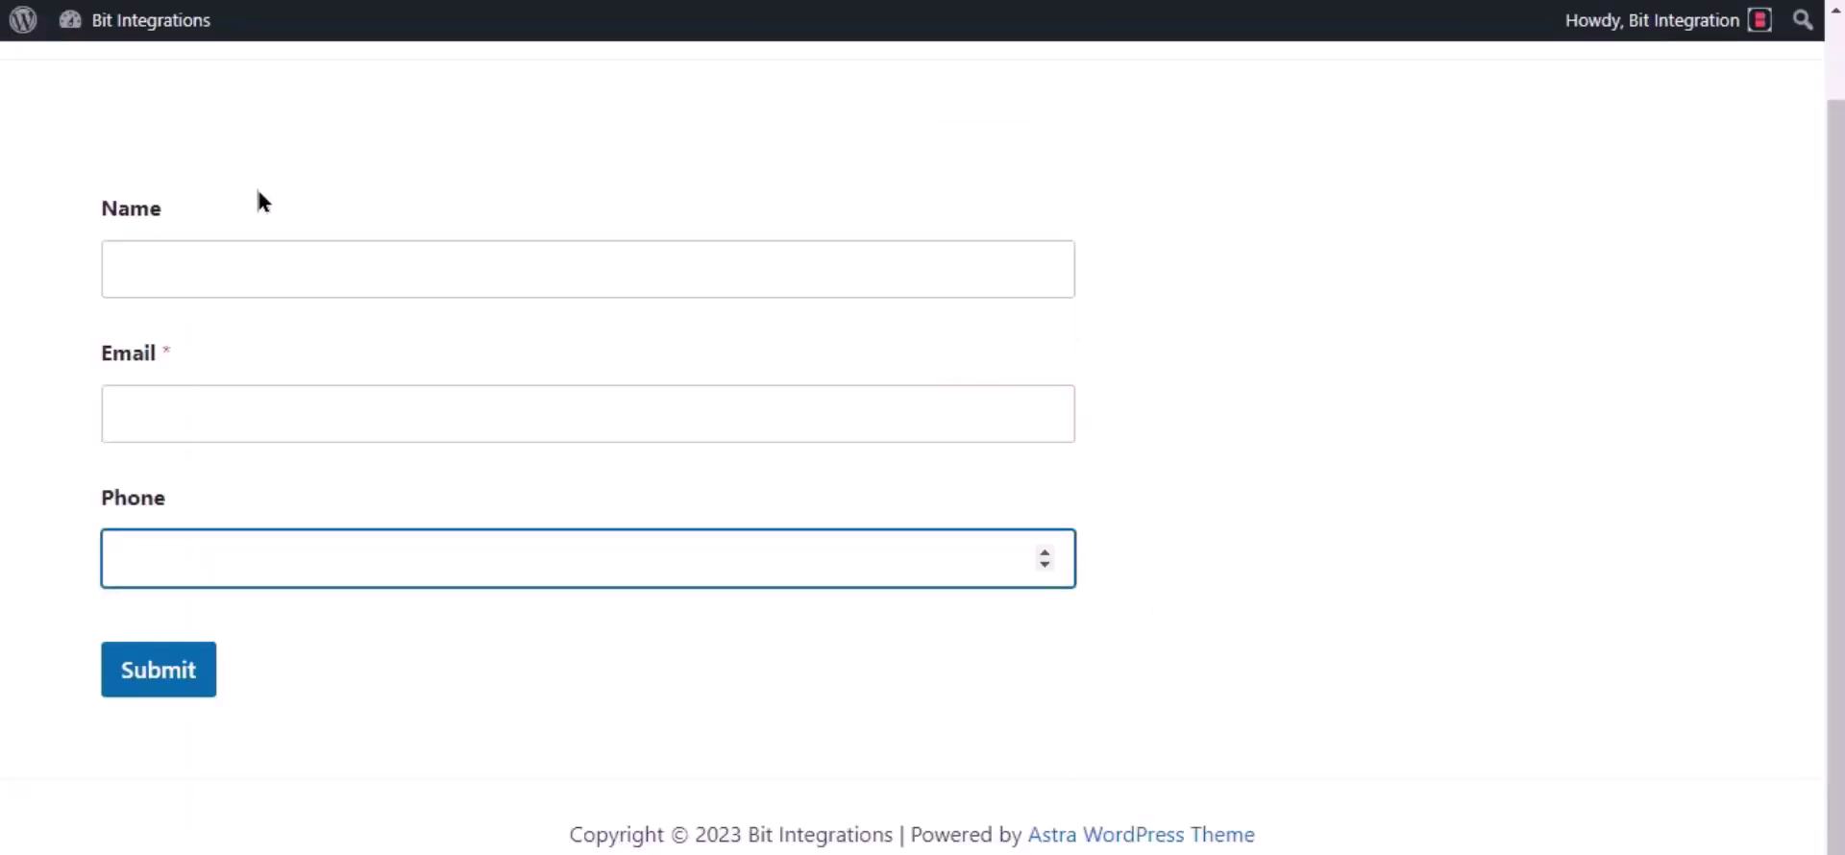
Step: Submit the front-end form with name 'Bit Integrations', an e-mail address and a phone number
click(204, 258)
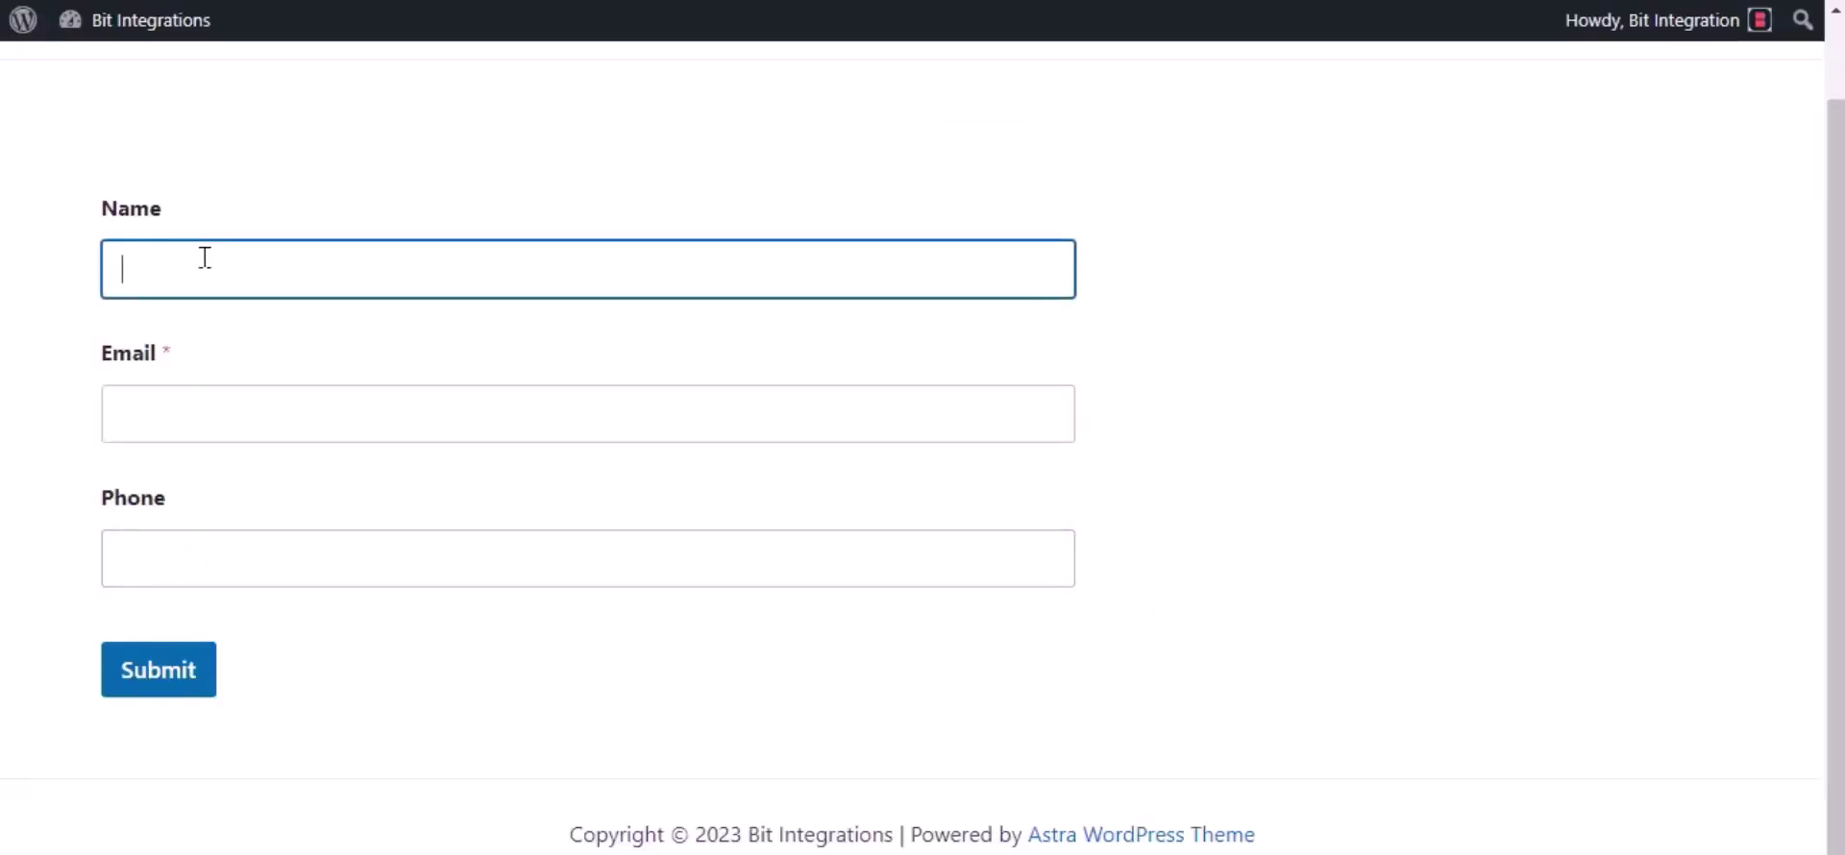
text(Bit Integrations)
click(177, 401)
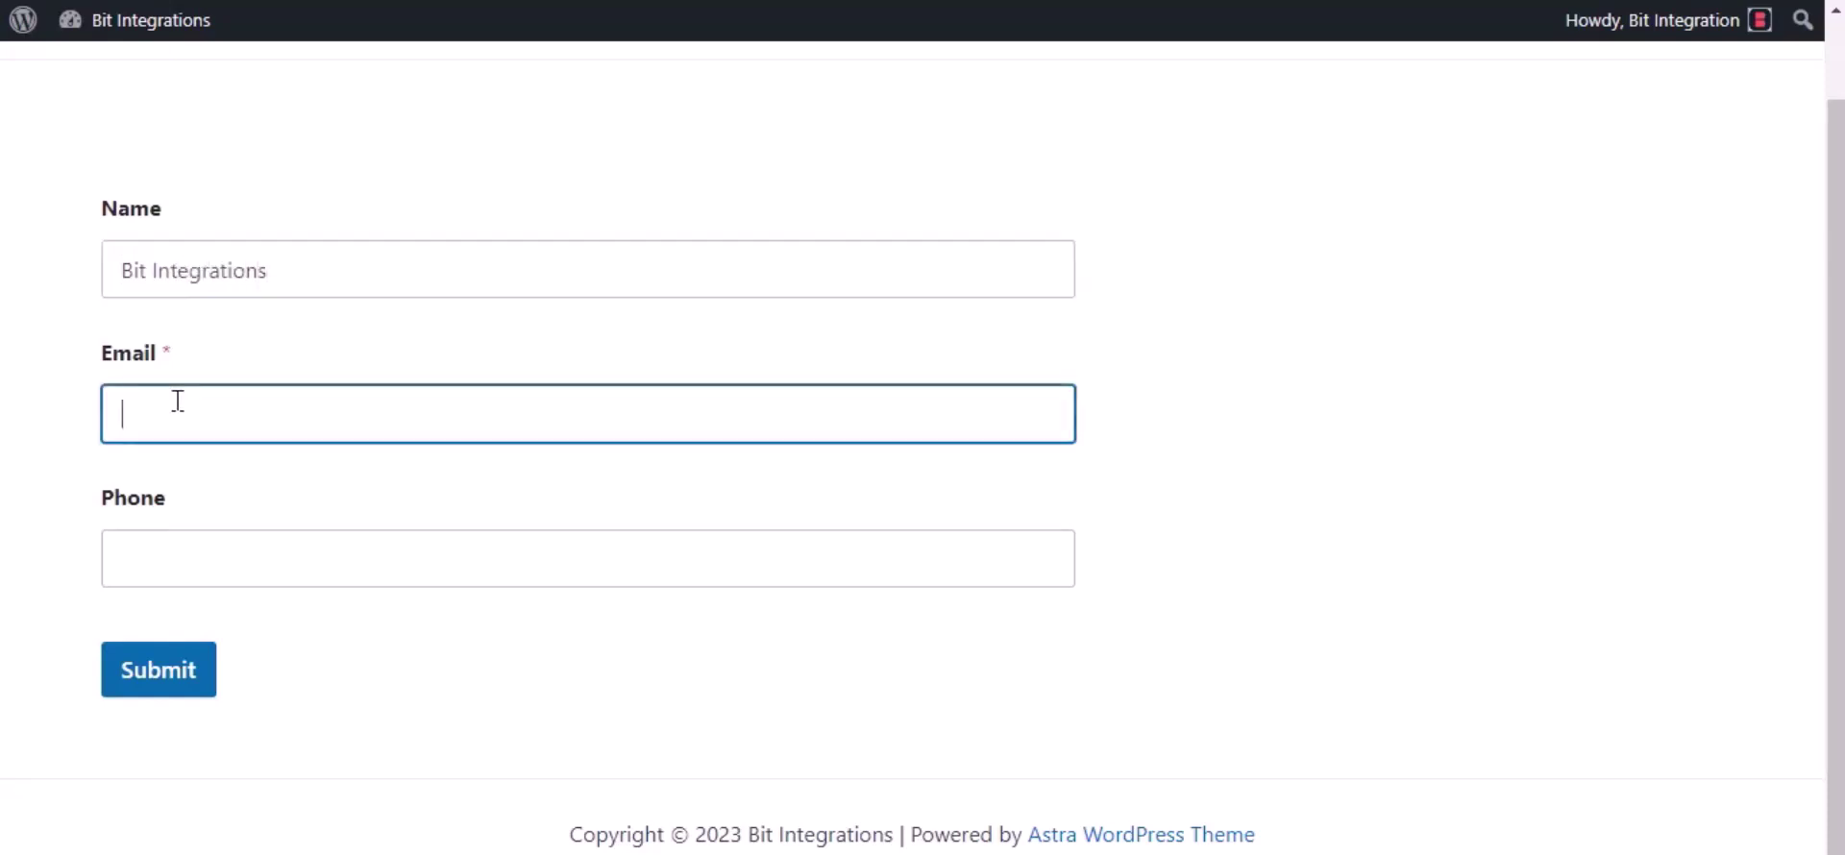
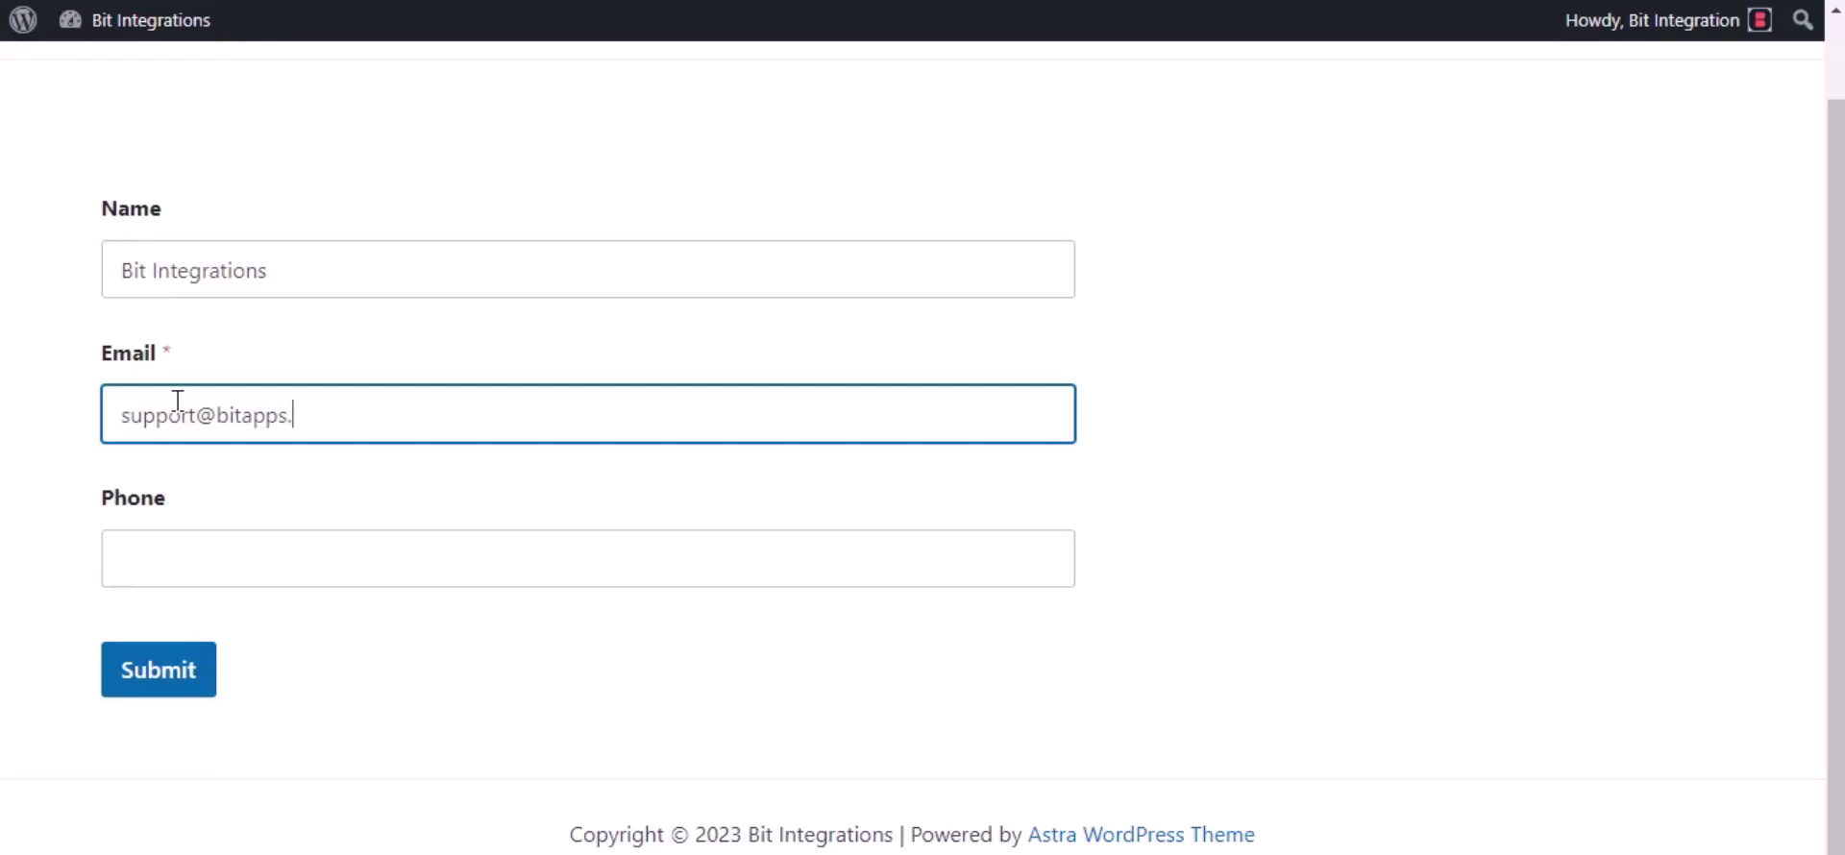
click(222, 575)
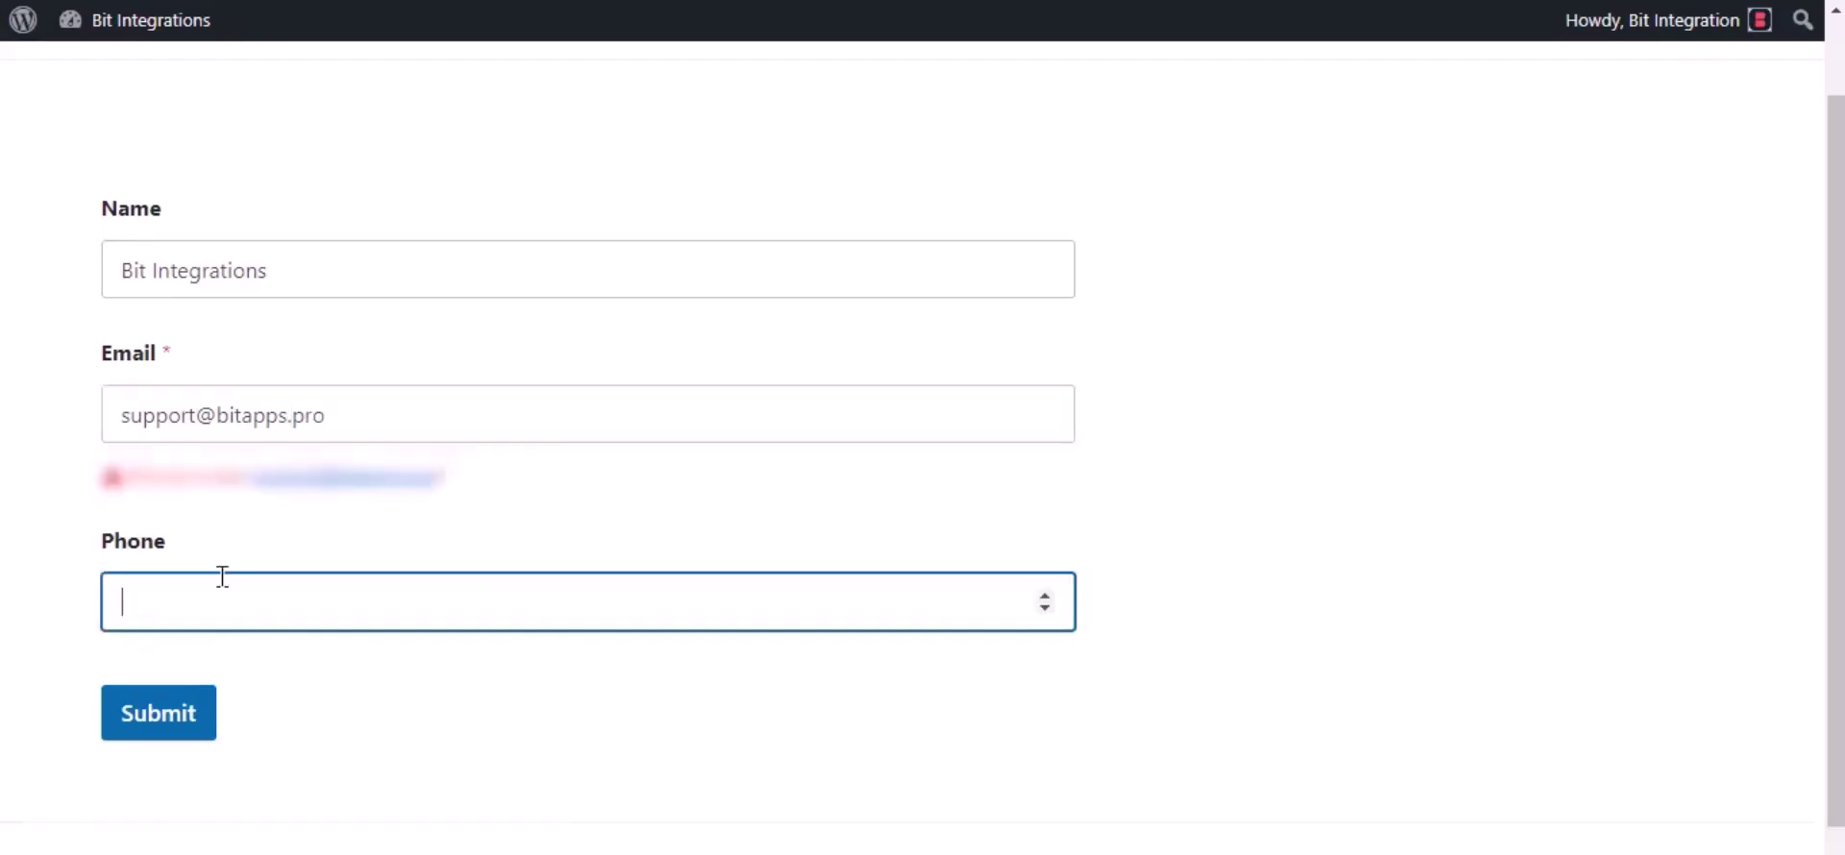
text(444555666)
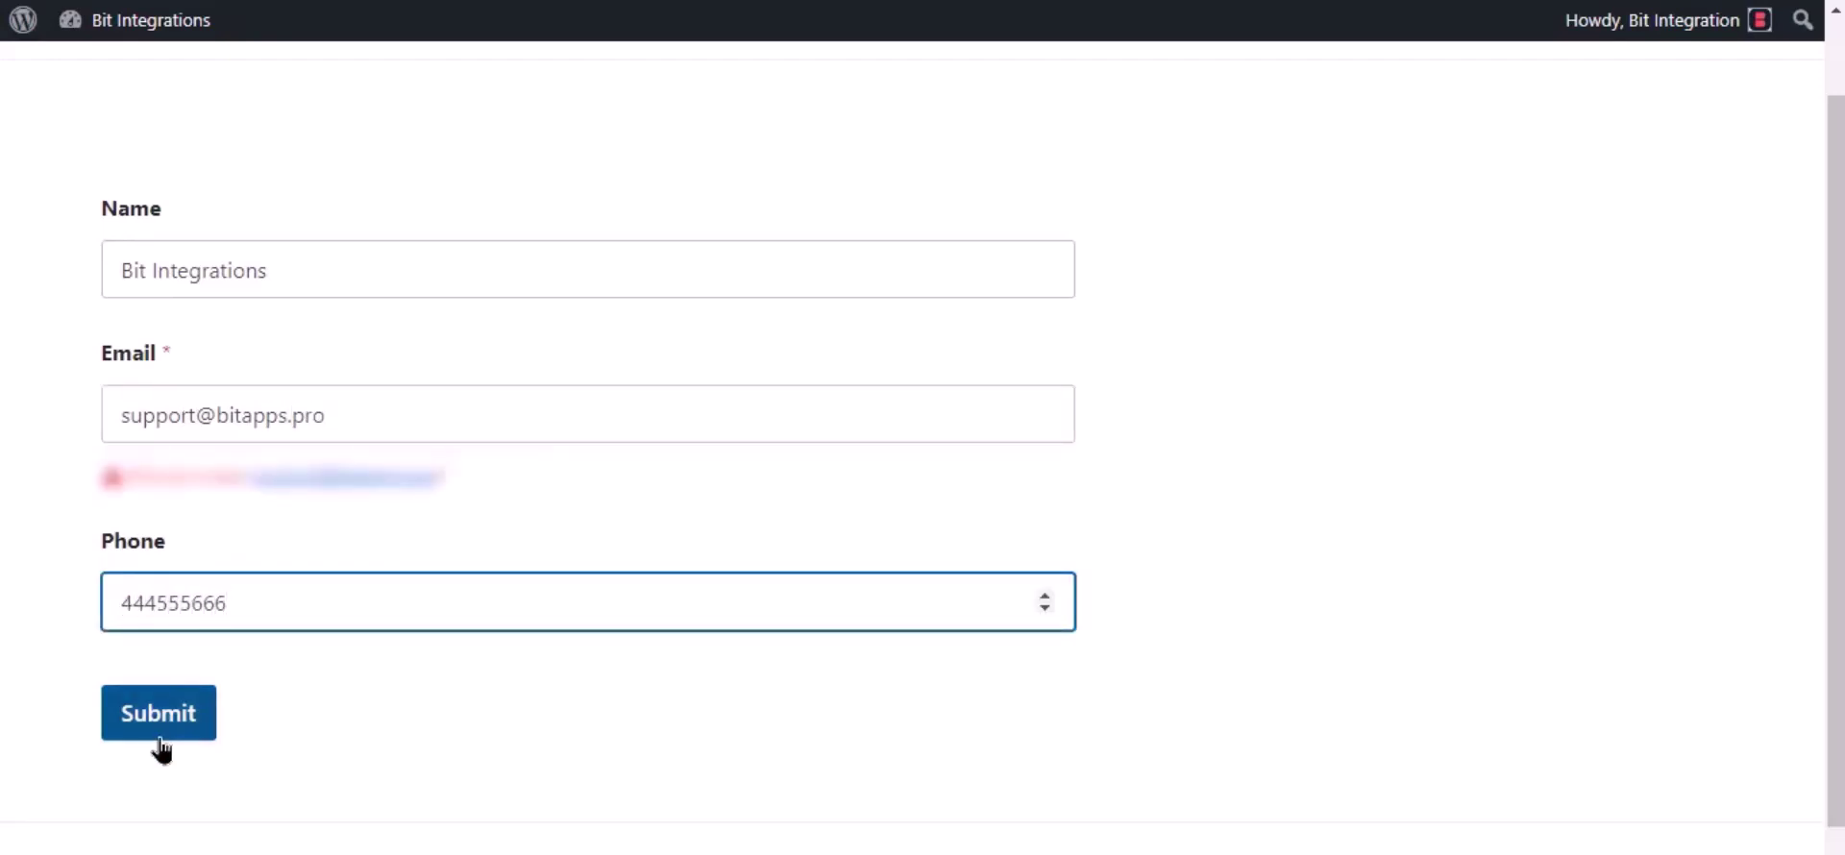
click(160, 744)
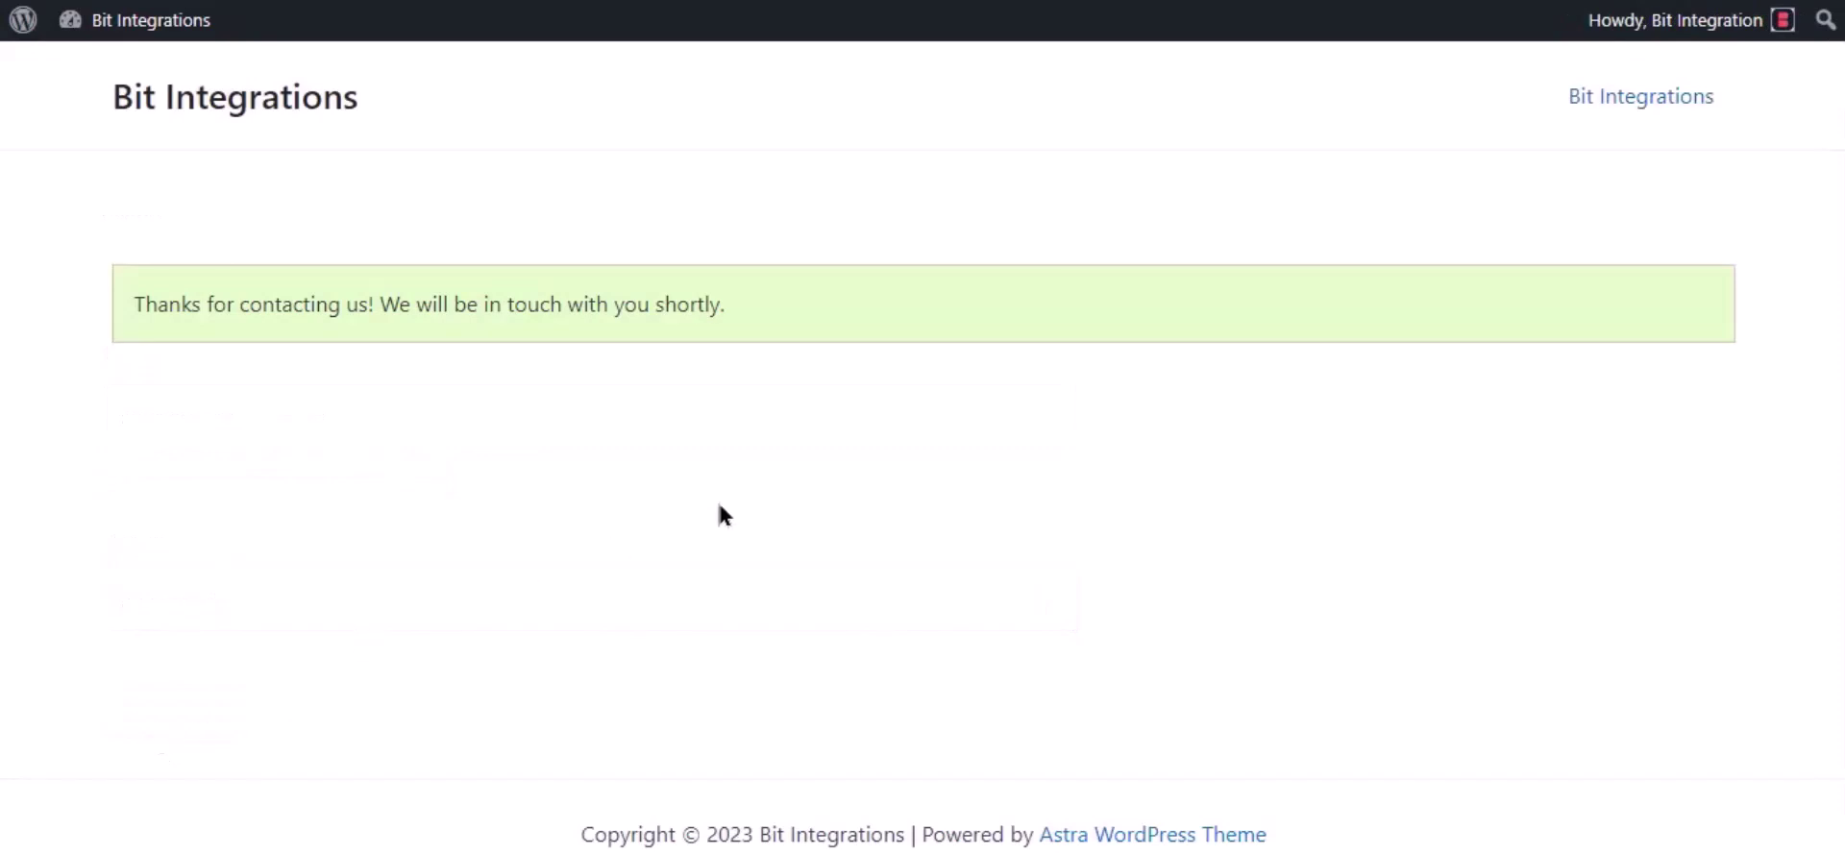